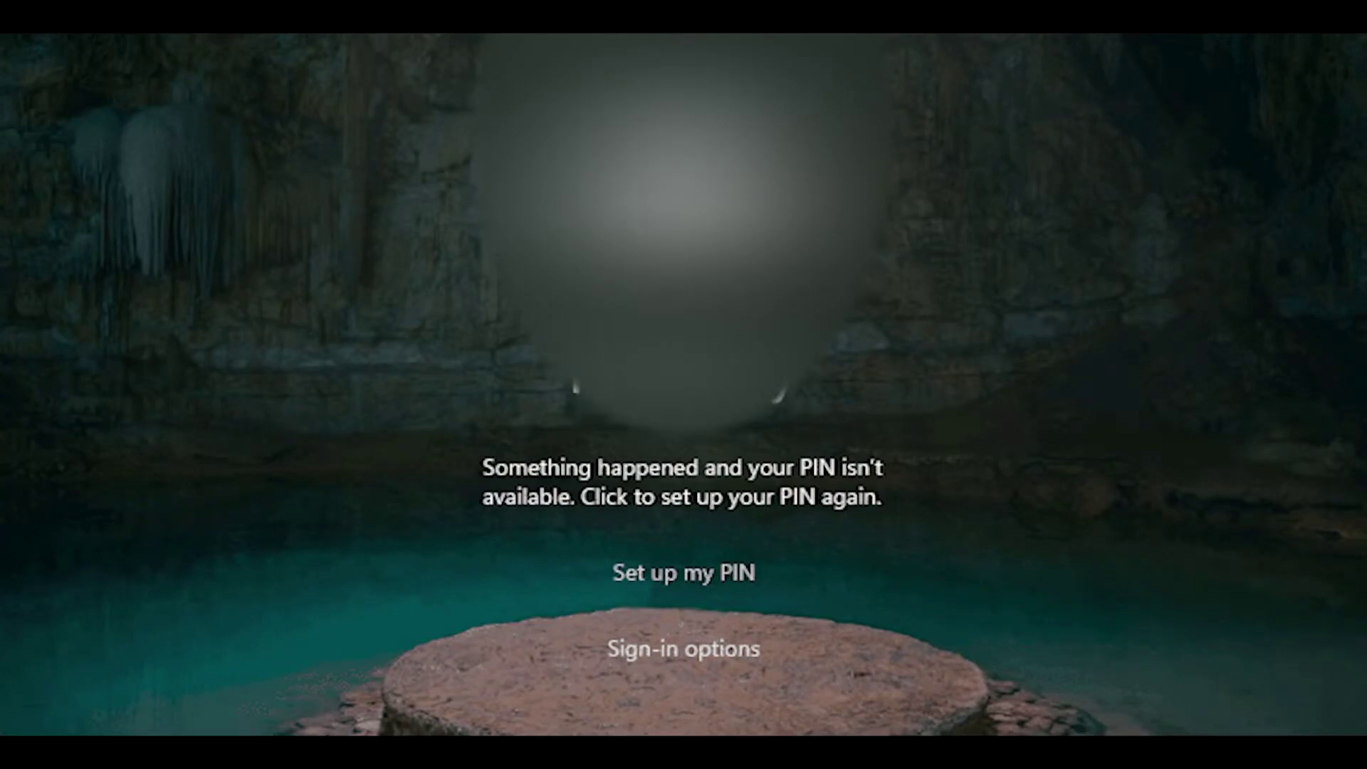
Restart the PC from the lock screen's power options to boot into recovery
{"action": "left_click", "coordinate": [1282, 648]}
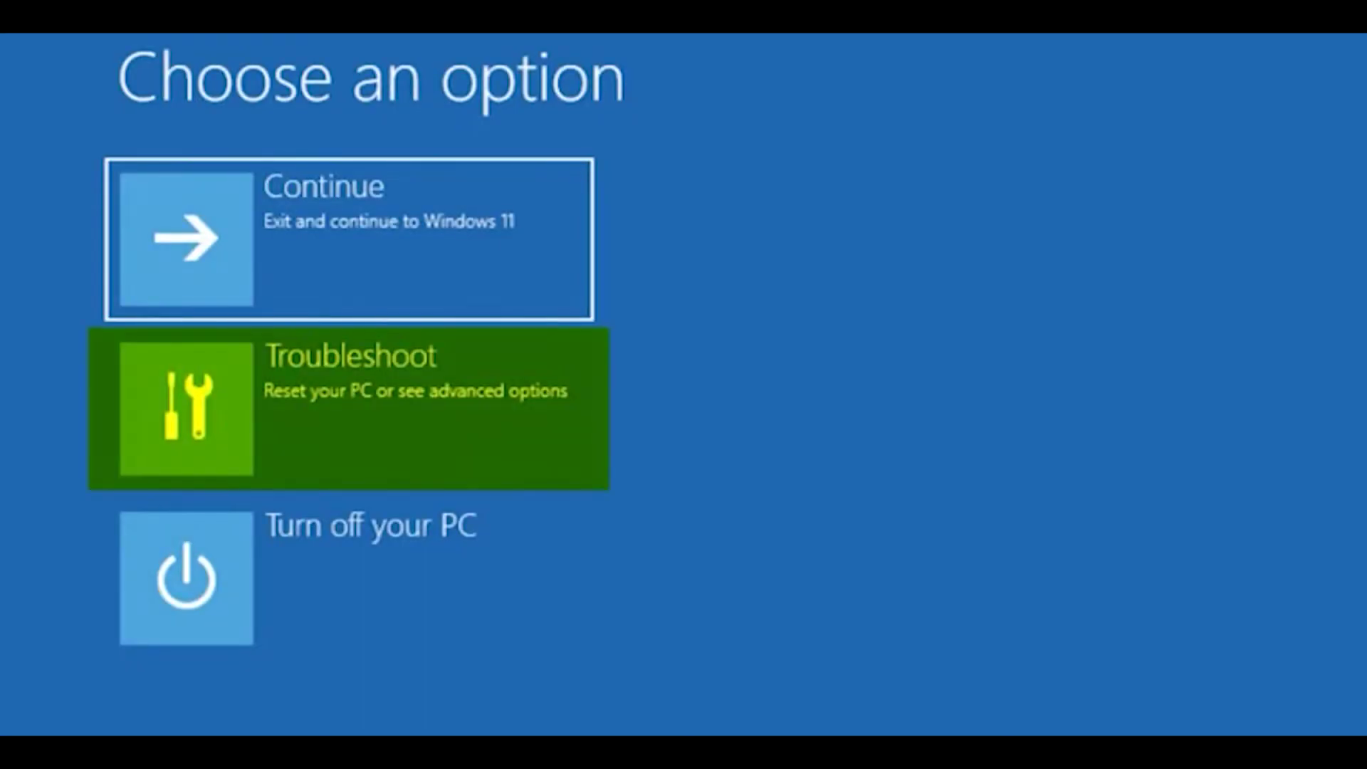
Go to Troubleshoot > Advanced options in the recovery environment
{"action": "left_click", "coordinate": [380, 420]}
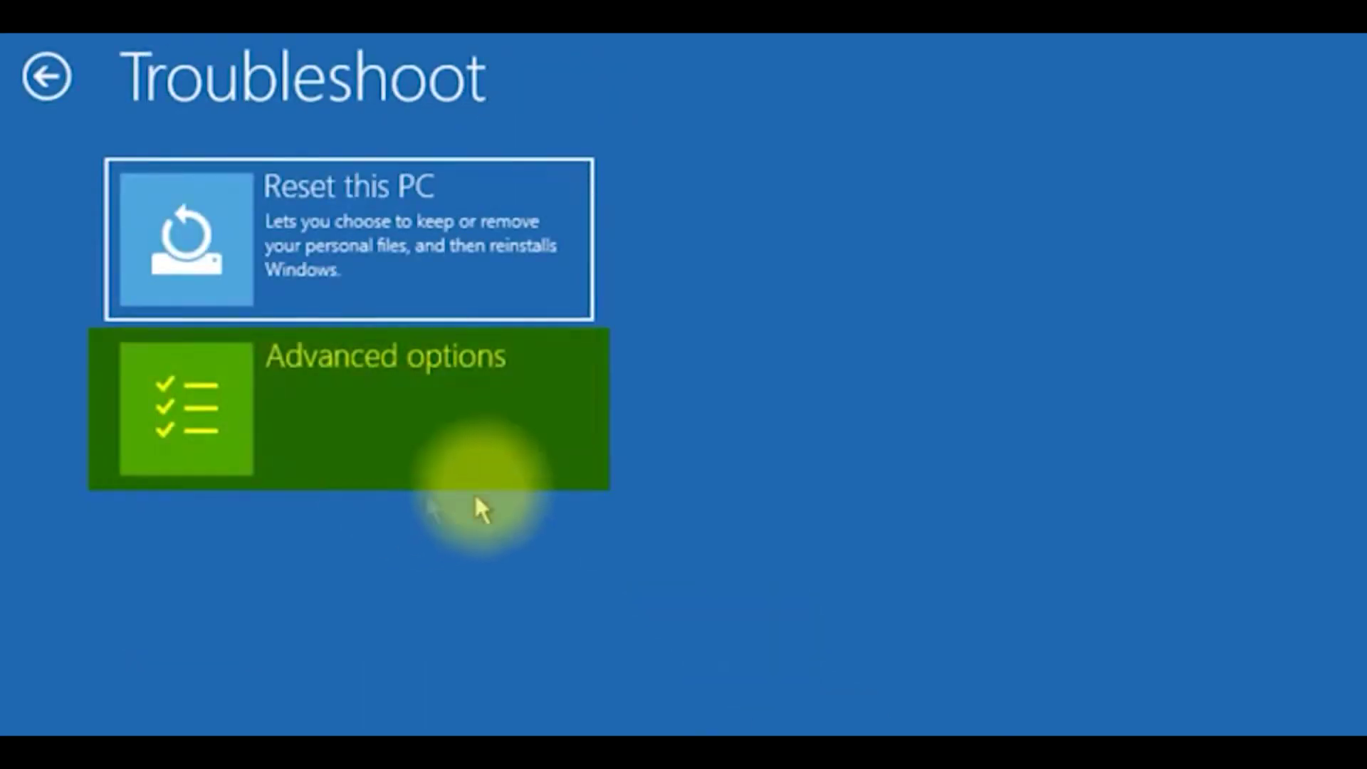
{"action": "left_click", "coordinate": [441, 461]}
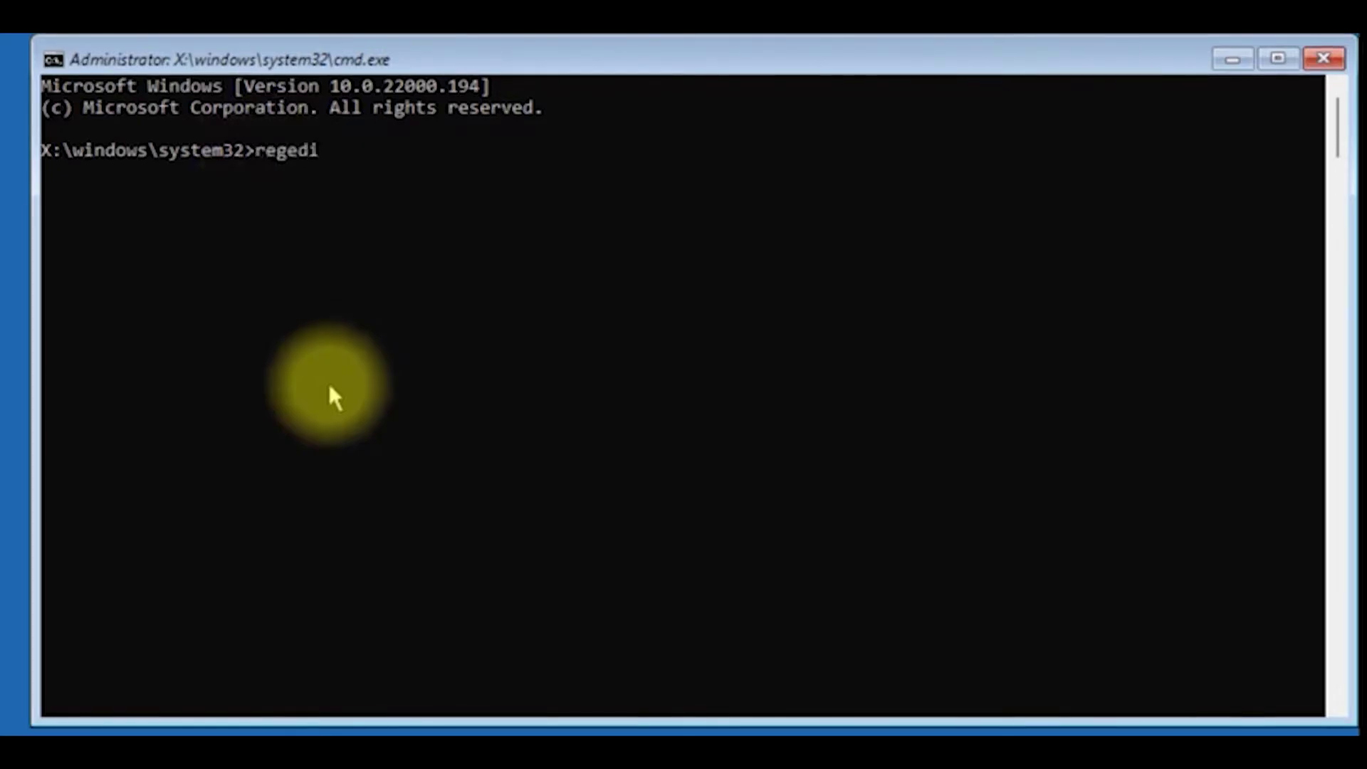
Run regedit at the Command Prompt to start Registry Editor
{"action": "key", "text": "Return"}
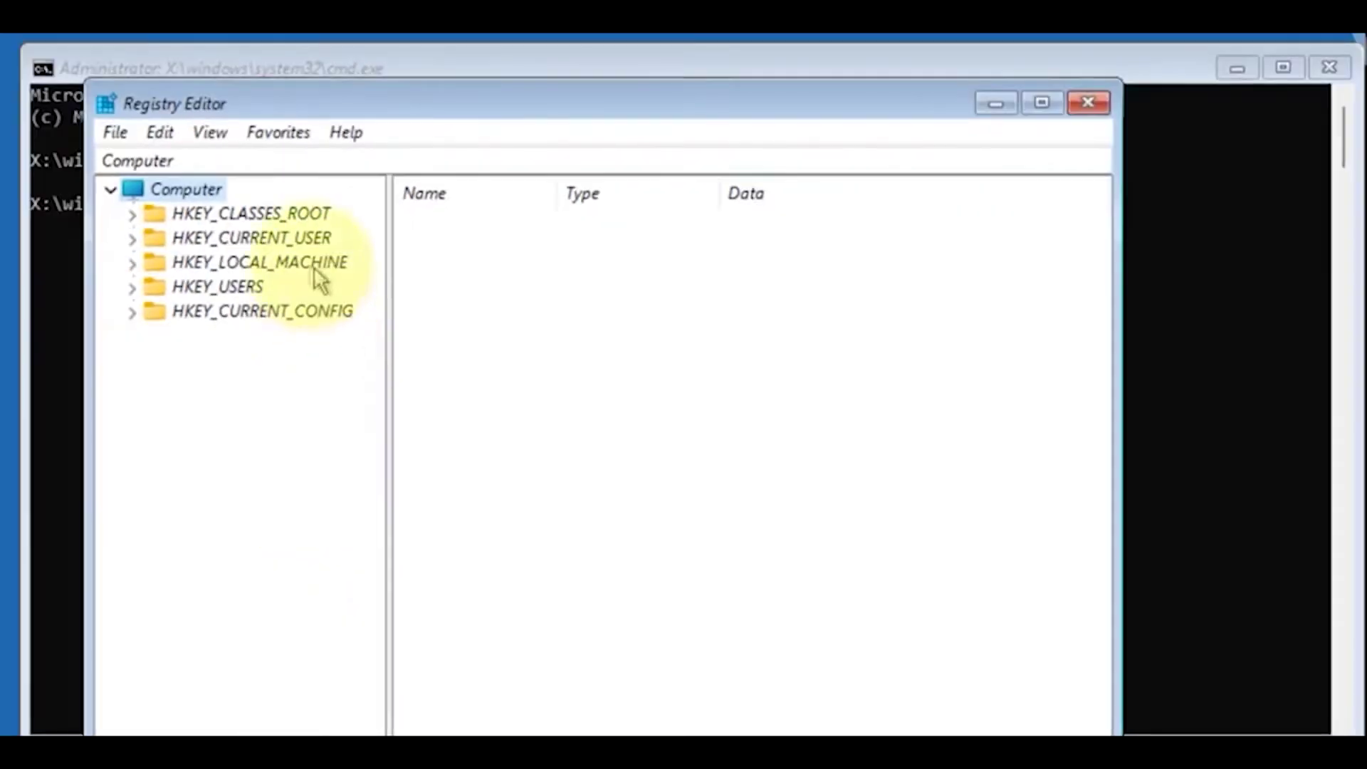
Select HKEY_LOCAL_MACHINE and bring up the File menu
{"action": "left_click", "coordinate": [274, 311]}
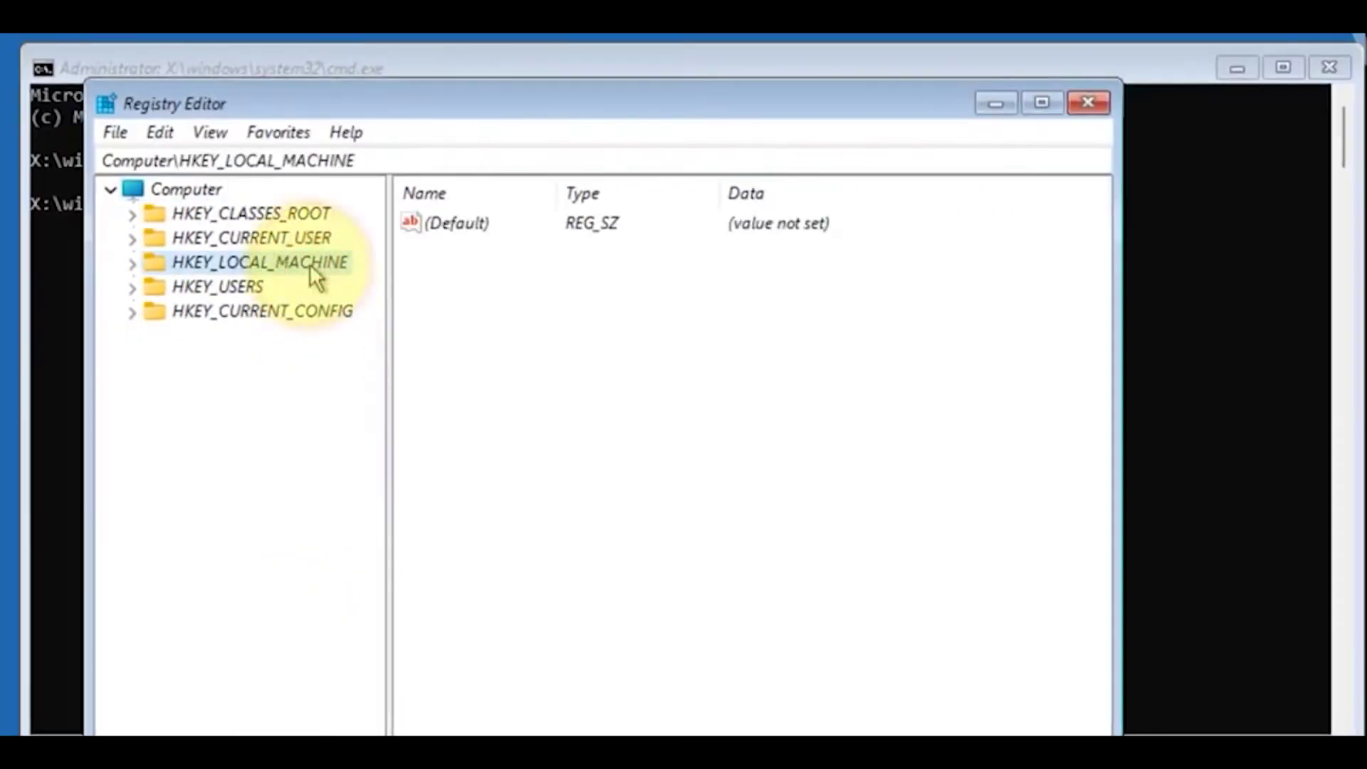
{"action": "left_click", "coordinate": [114, 133]}
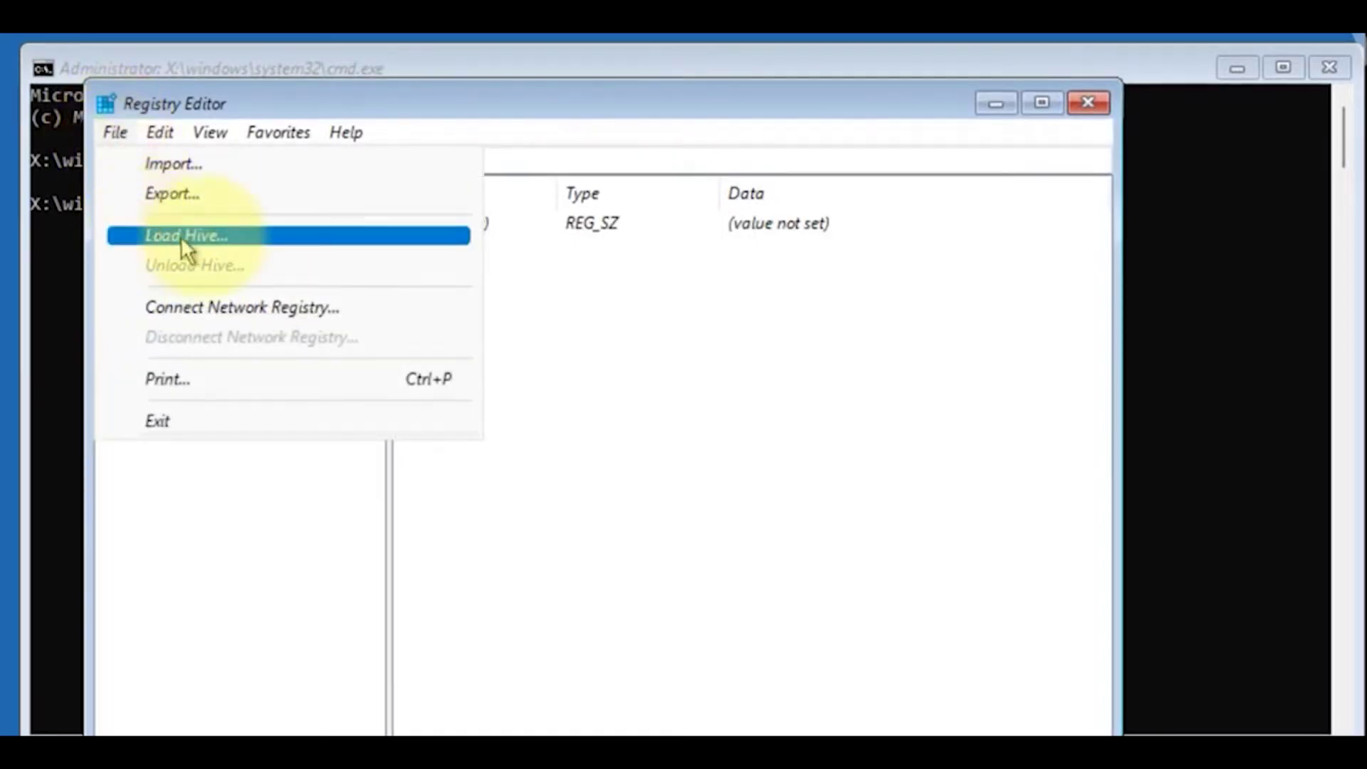
Start Load Hive and browse to Local Disk (D:) via This PC
{"action": "left_click", "coordinate": [190, 237]}
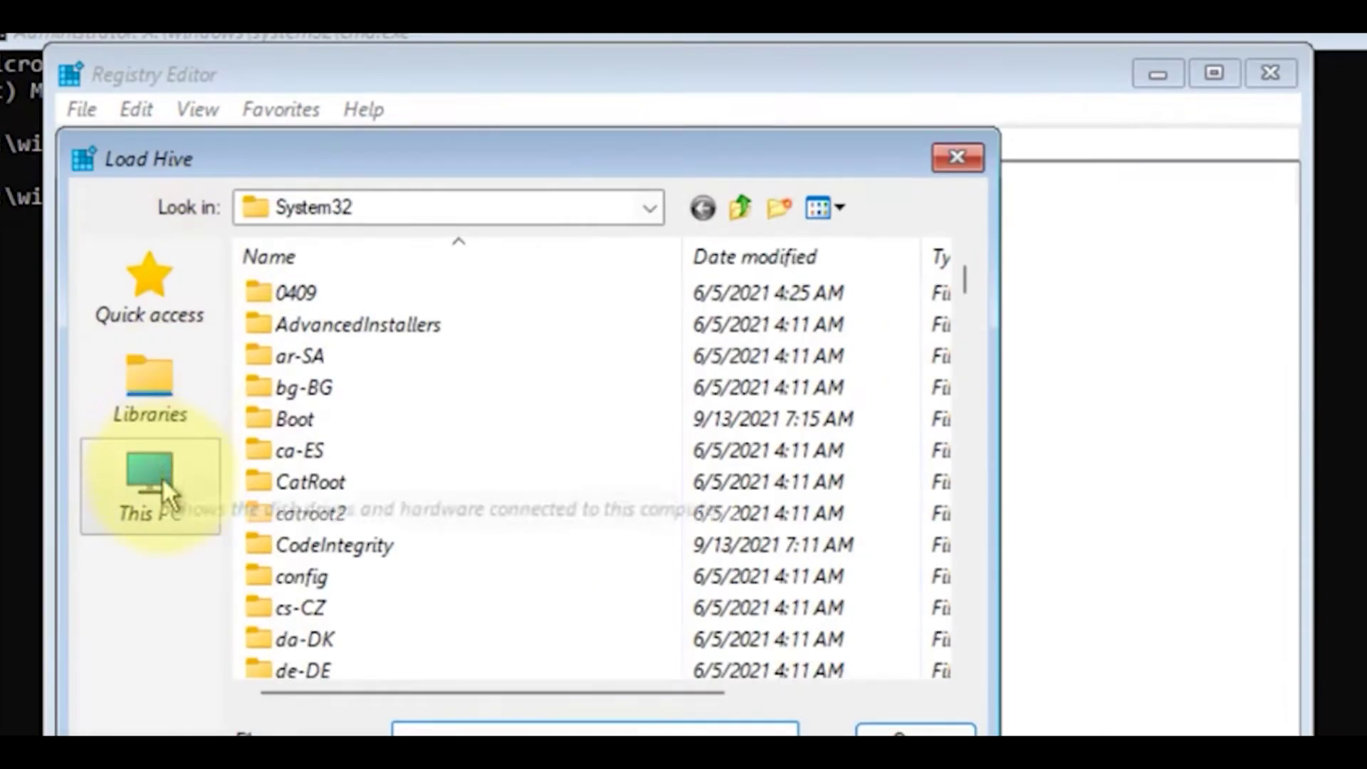
{"action": "left_click", "coordinate": [182, 432]}
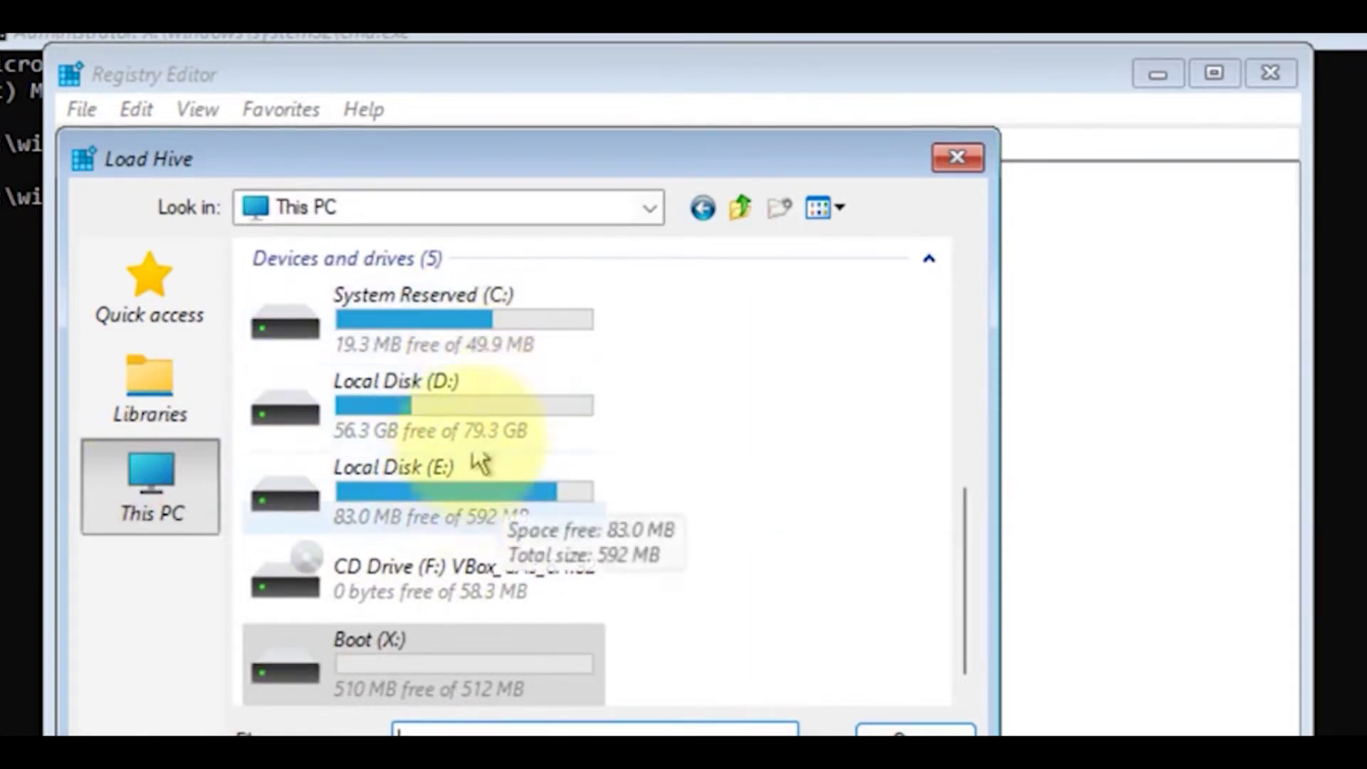
{"action": "double_click", "coordinate": [446, 406]}
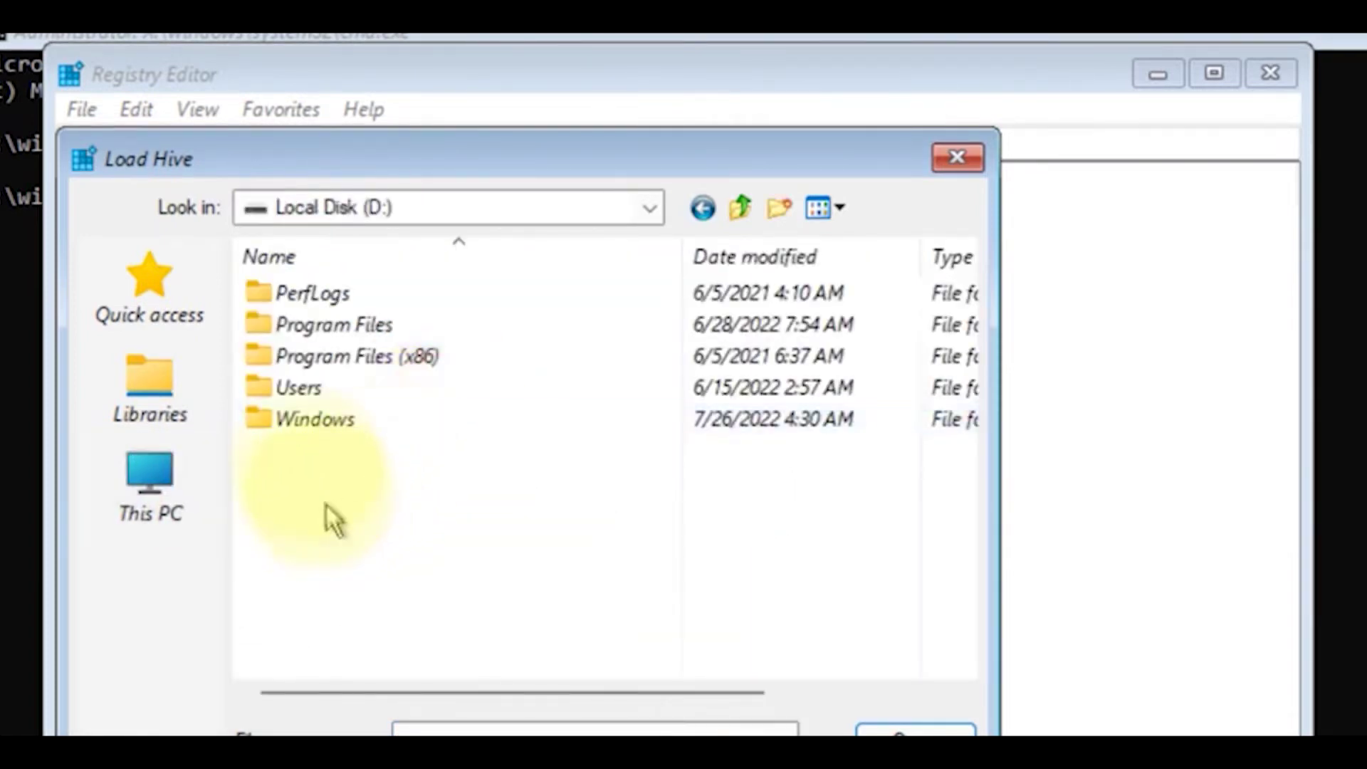
Open the Windows folder on D: and select System32
{"action": "double_click", "coordinate": [322, 418]}
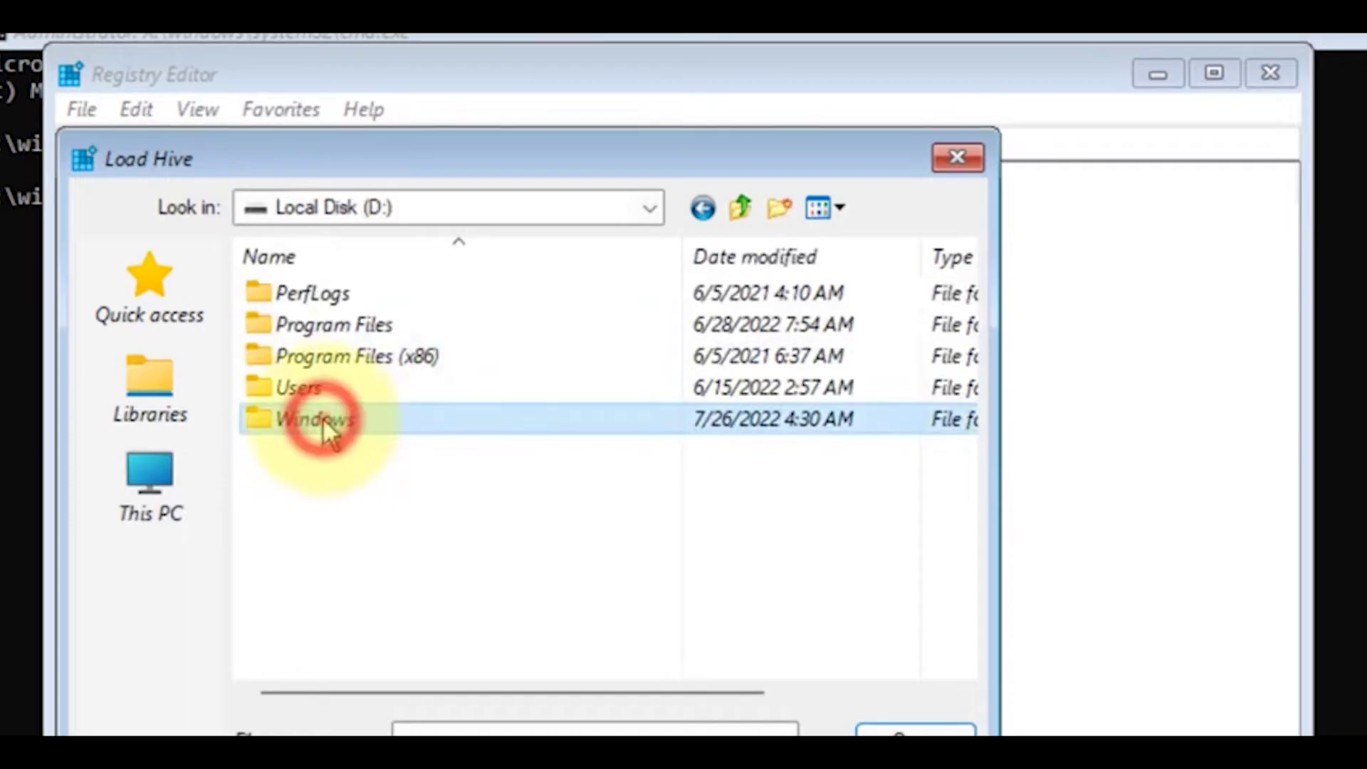
{"action": "scroll", "coordinate": [334, 445], "scroll_direction": "down", "scroll_amount": 12}
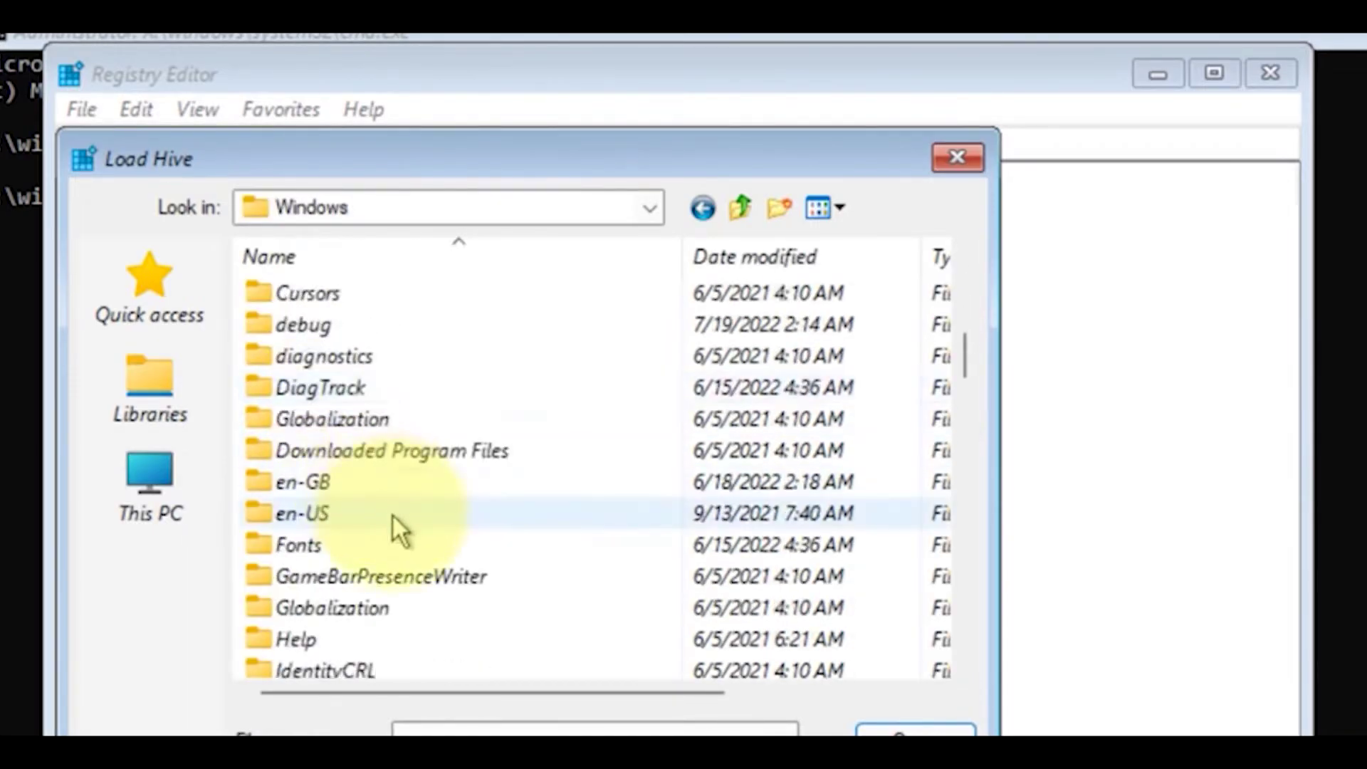
{"action": "scroll", "coordinate": [396, 518], "scroll_direction": "down", "scroll_amount": 8}
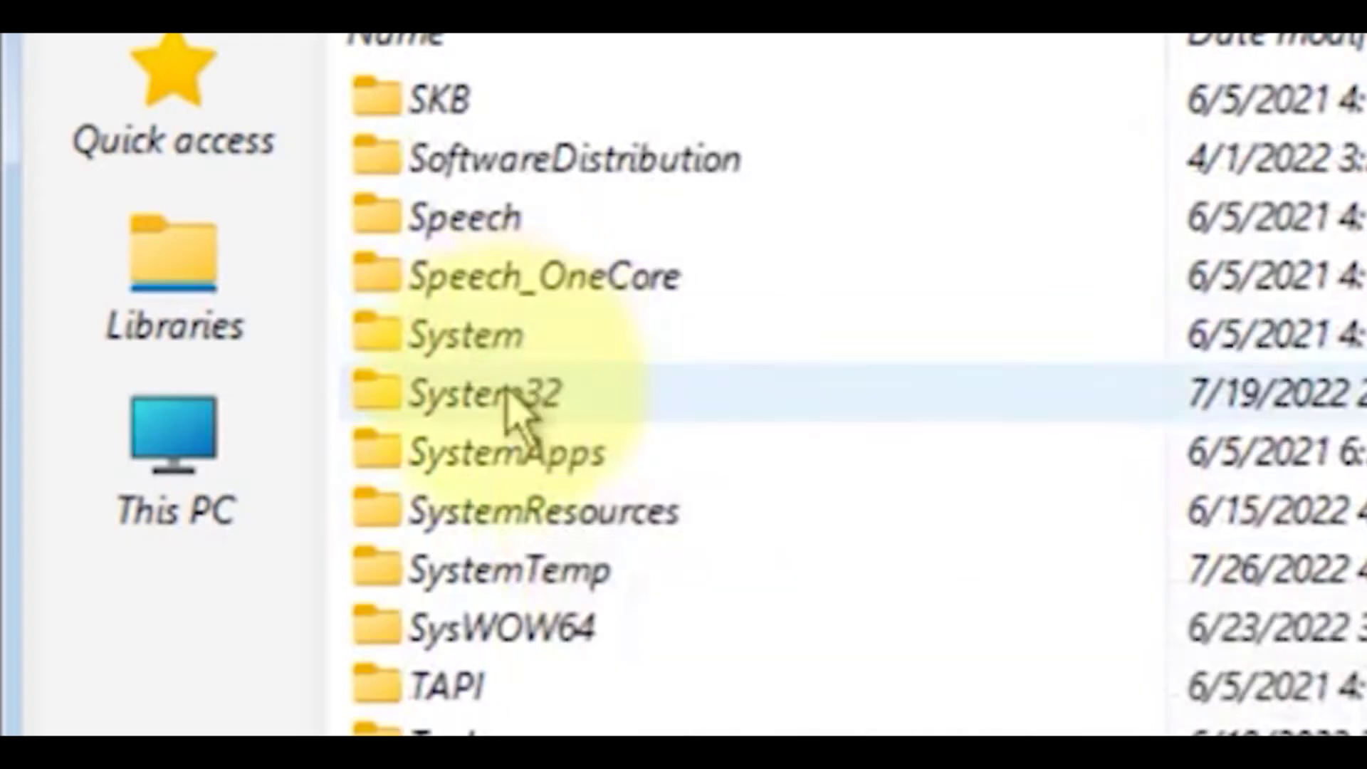
{"action": "left_click", "coordinate": [514, 401]}
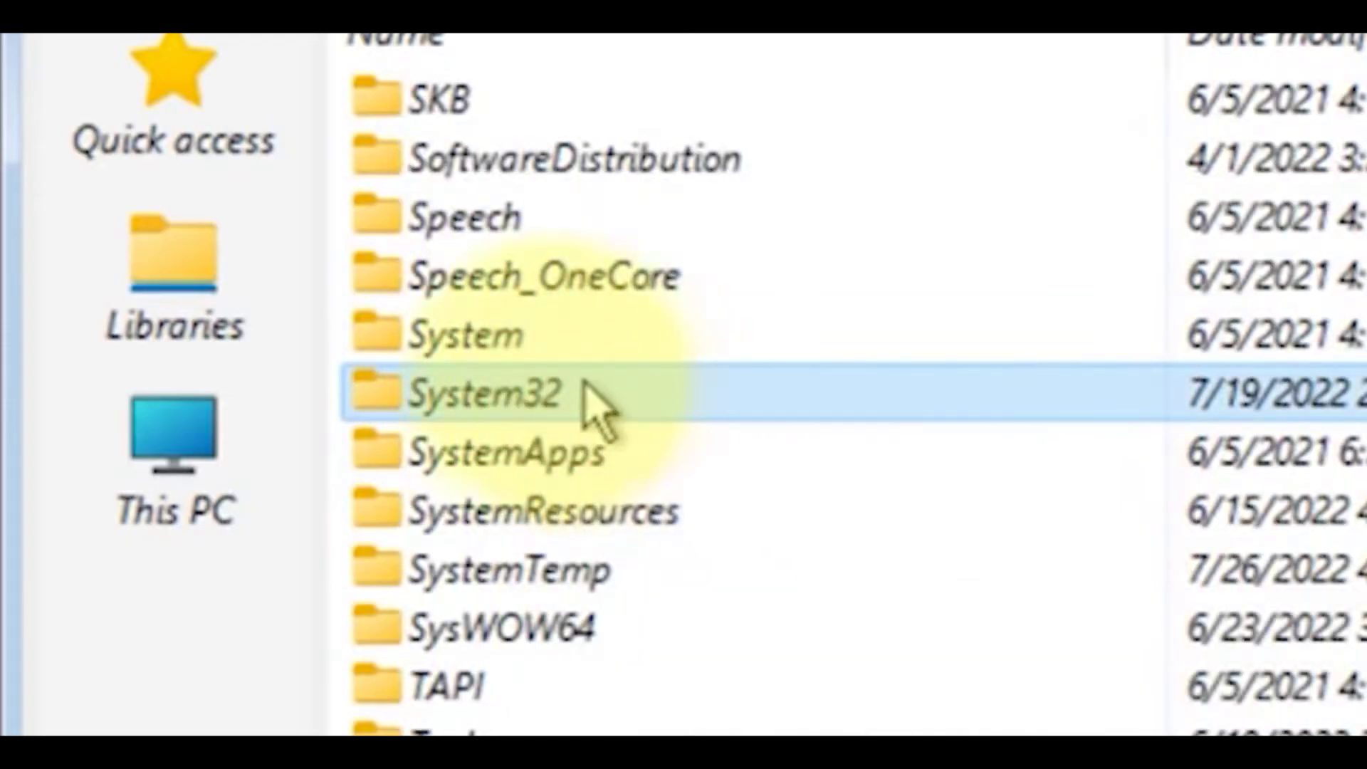
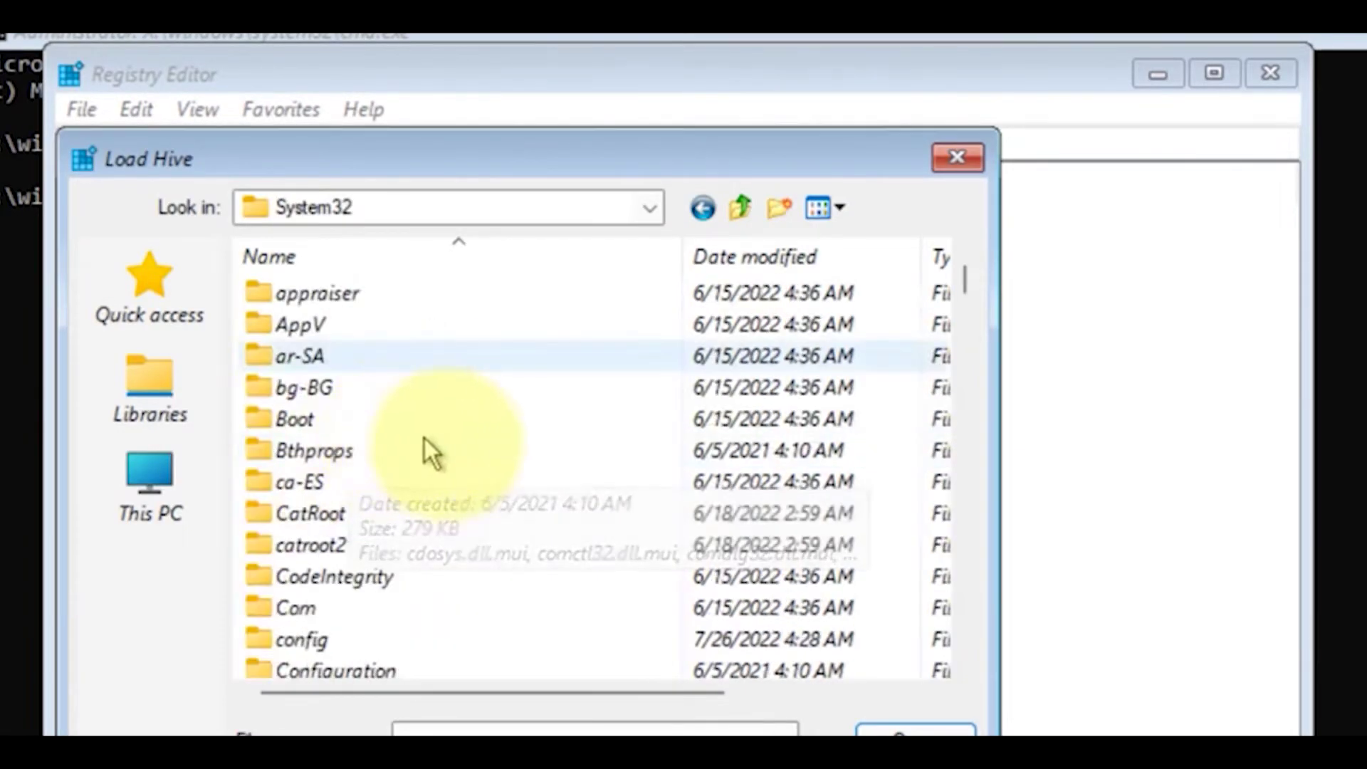
{"action": "scroll", "coordinate": [438, 506], "scroll_direction": "down", "scroll_amount": 1}
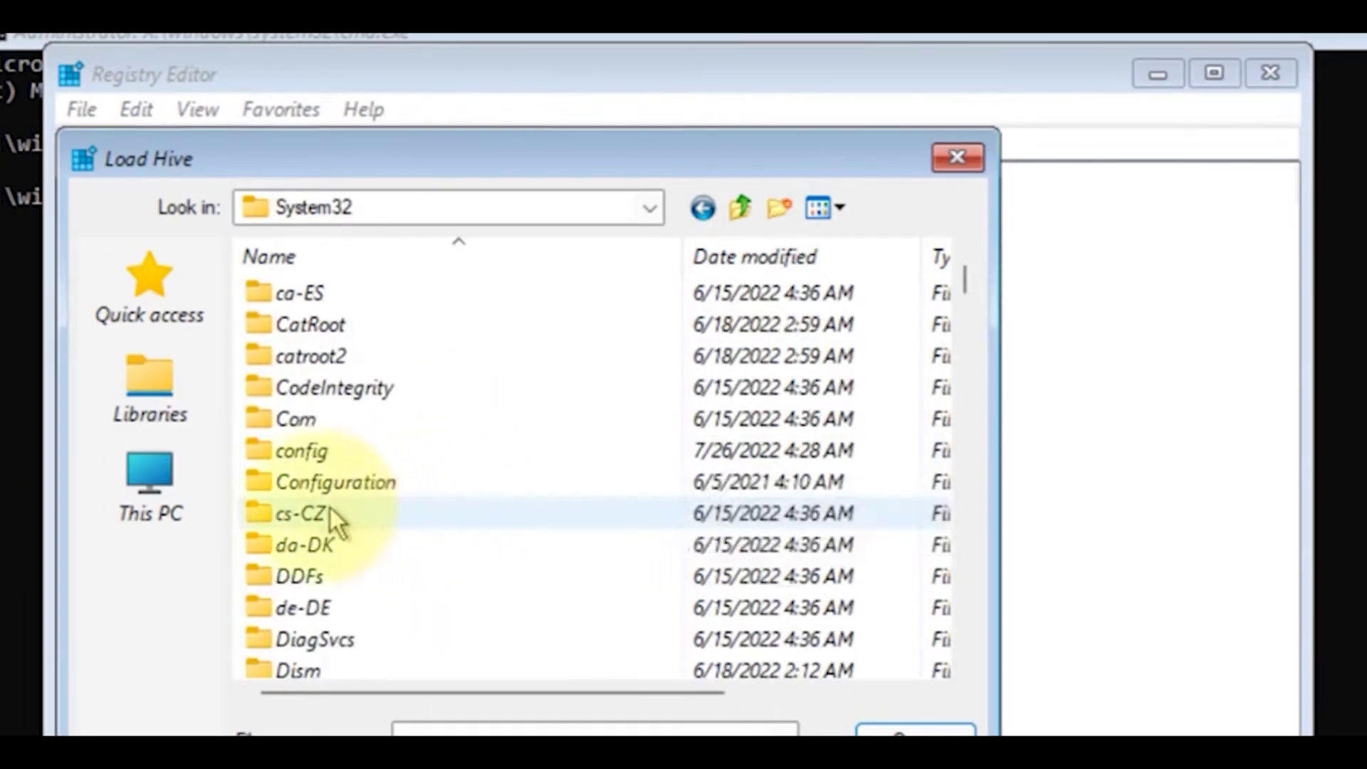
Open the System32\config folder and select the SOFTWARE hive file
{"action": "left_click", "coordinate": [322, 454]}
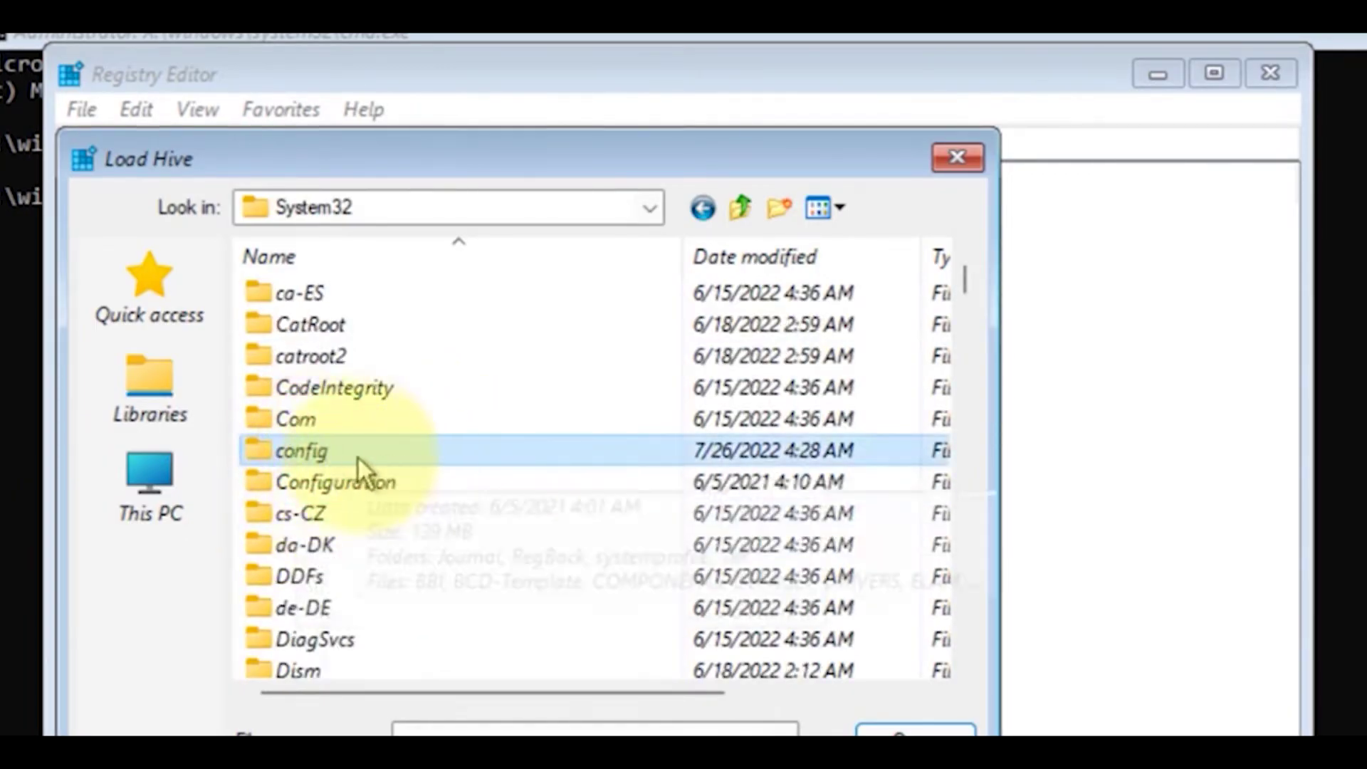
{"action": "double_click", "coordinate": [347, 451]}
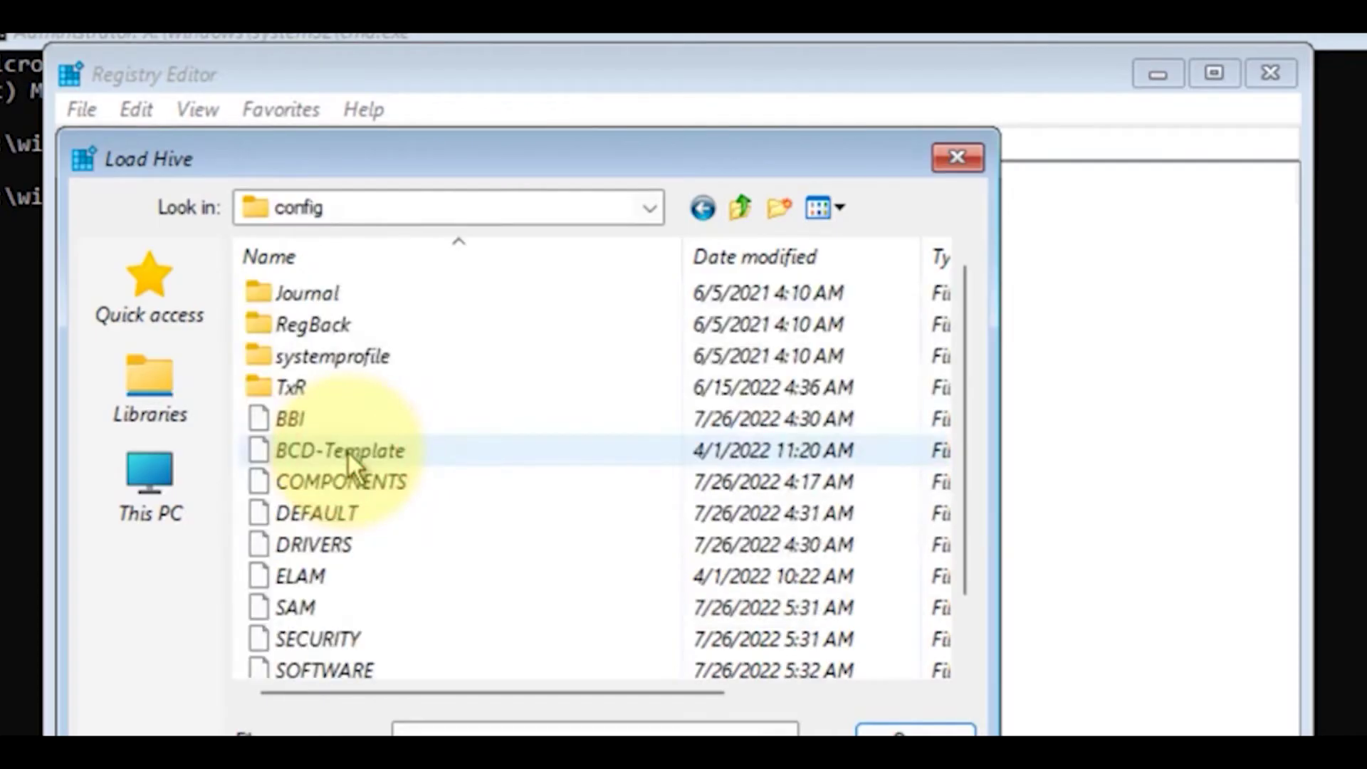
{"action": "scroll", "coordinate": [365, 453], "scroll_direction": "down", "scroll_amount": 1}
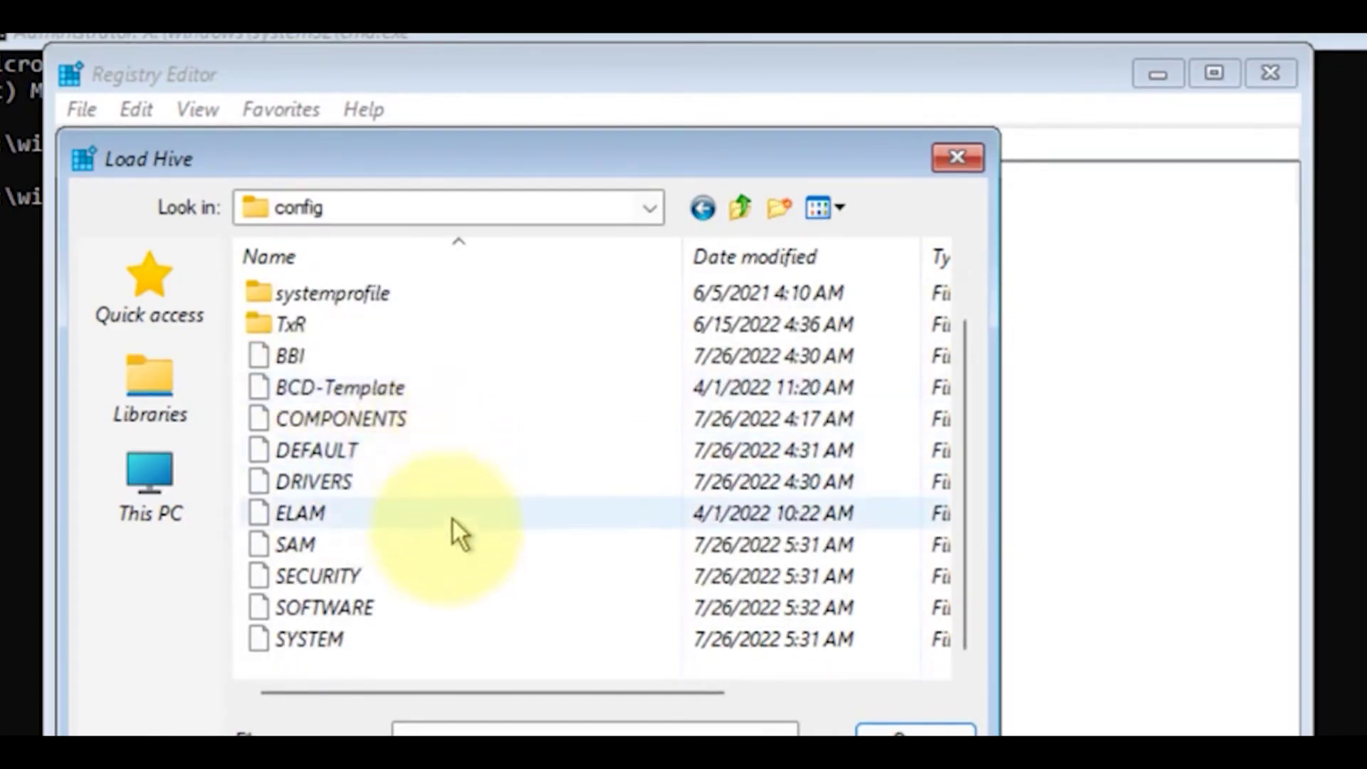
{"action": "left_click", "coordinate": [343, 610]}
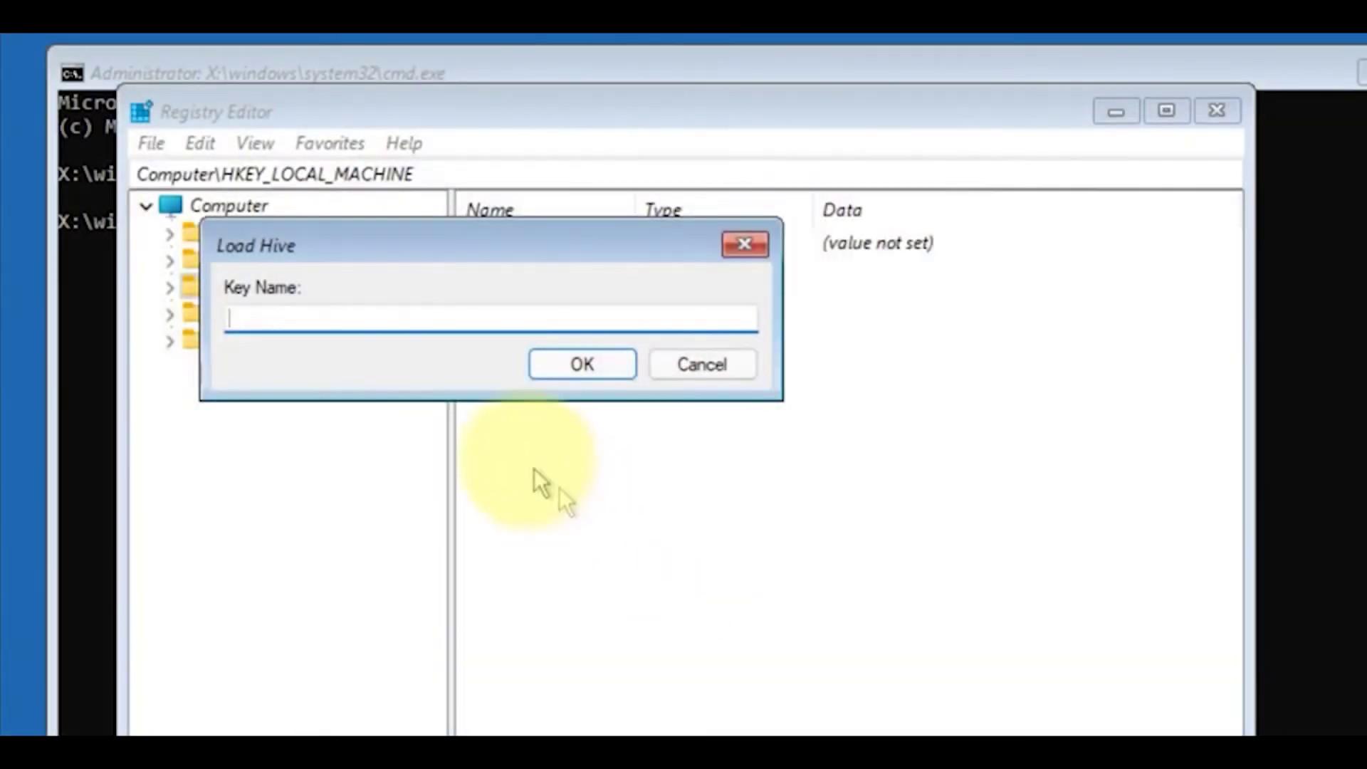
Enter 'msoftware' as the key name for the loaded SOFTWARE hive
{"action": "left_click", "coordinate": [384, 323]}
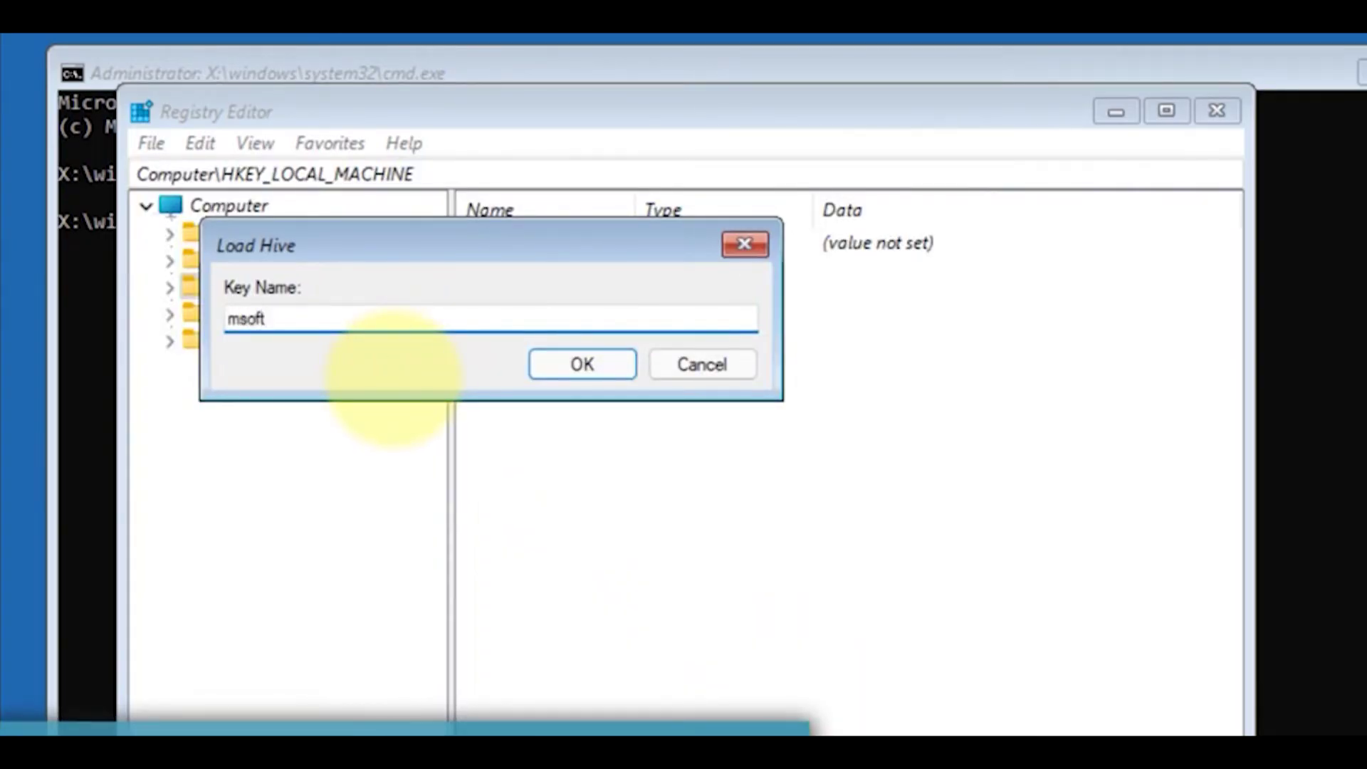
{"action": "type", "text": "msoftware"}
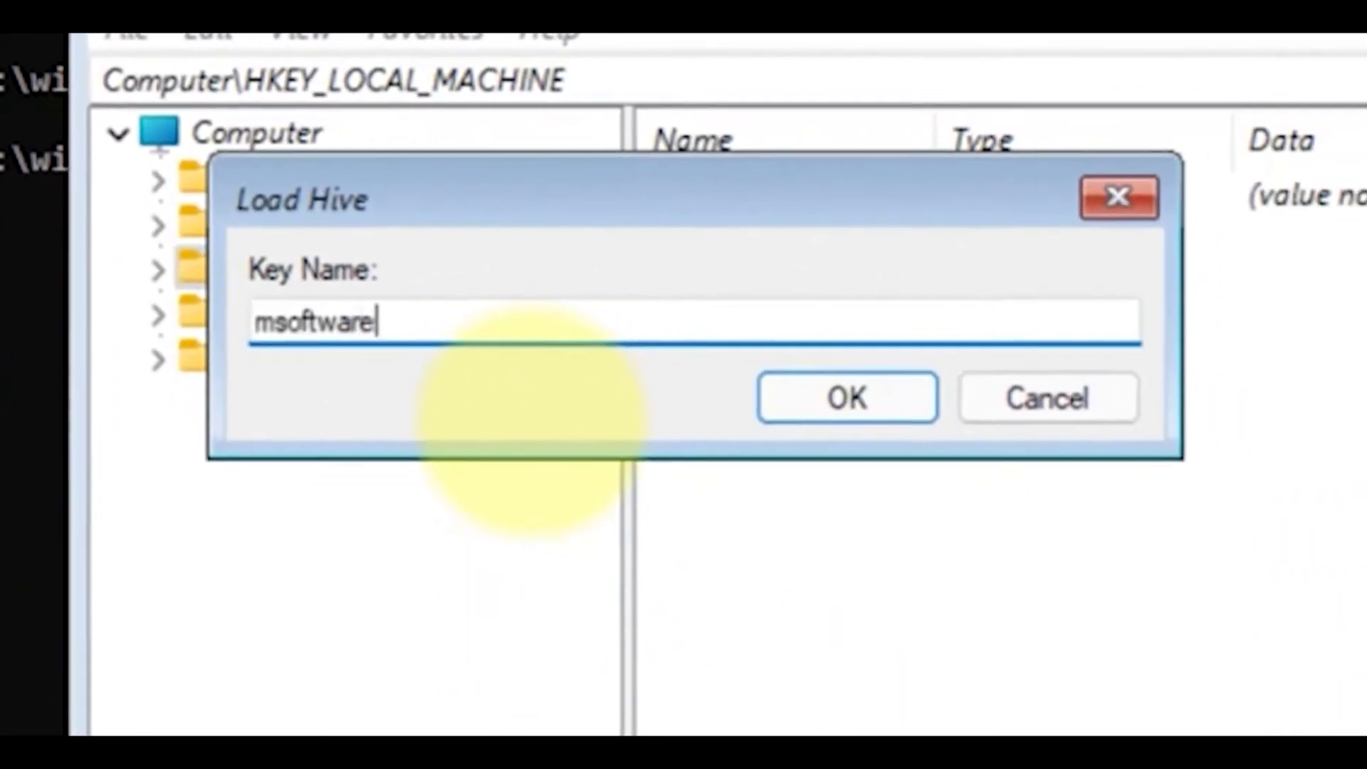
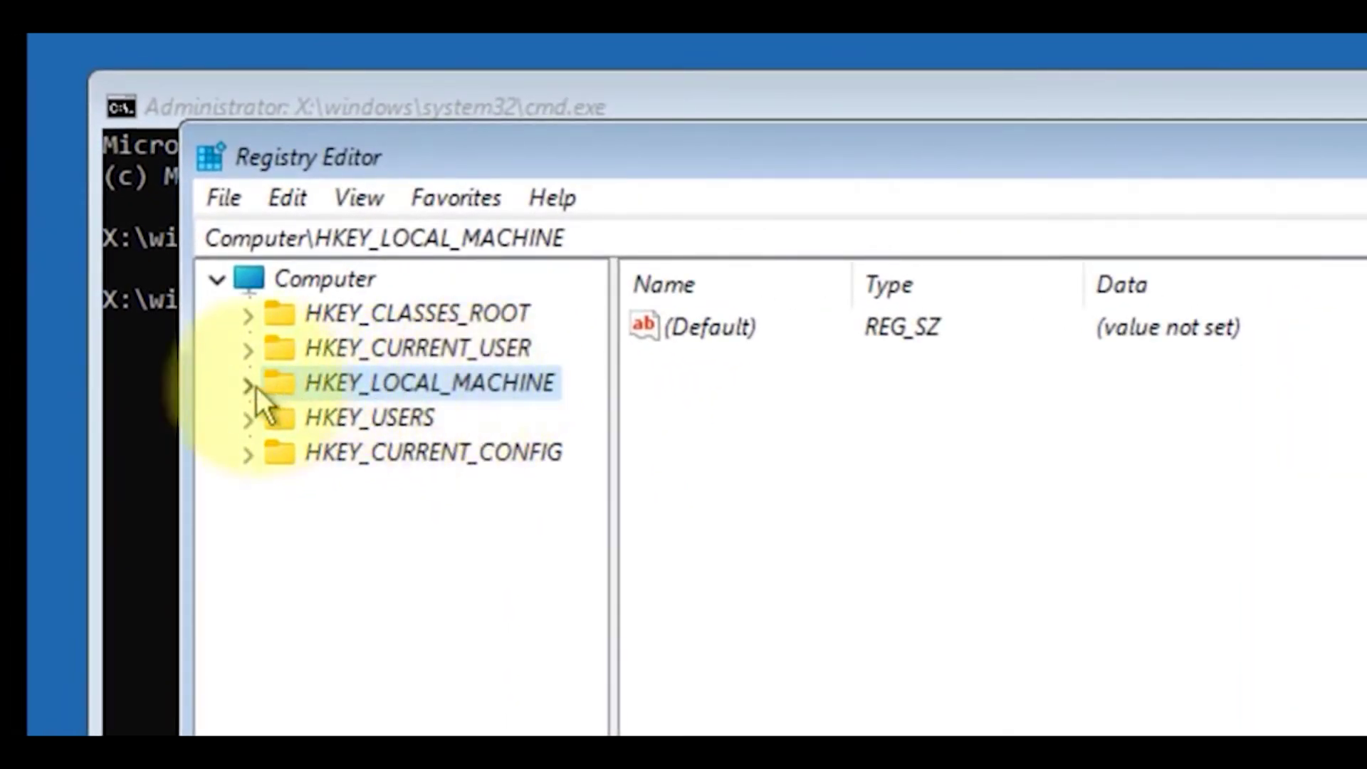
Expand HKEY_LOCAL_MACHINE, then the msoftware hive, then its Microsoft key
{"action": "left_click", "coordinate": [255, 386]}
{"action": "left_click", "coordinate": [370, 455]}
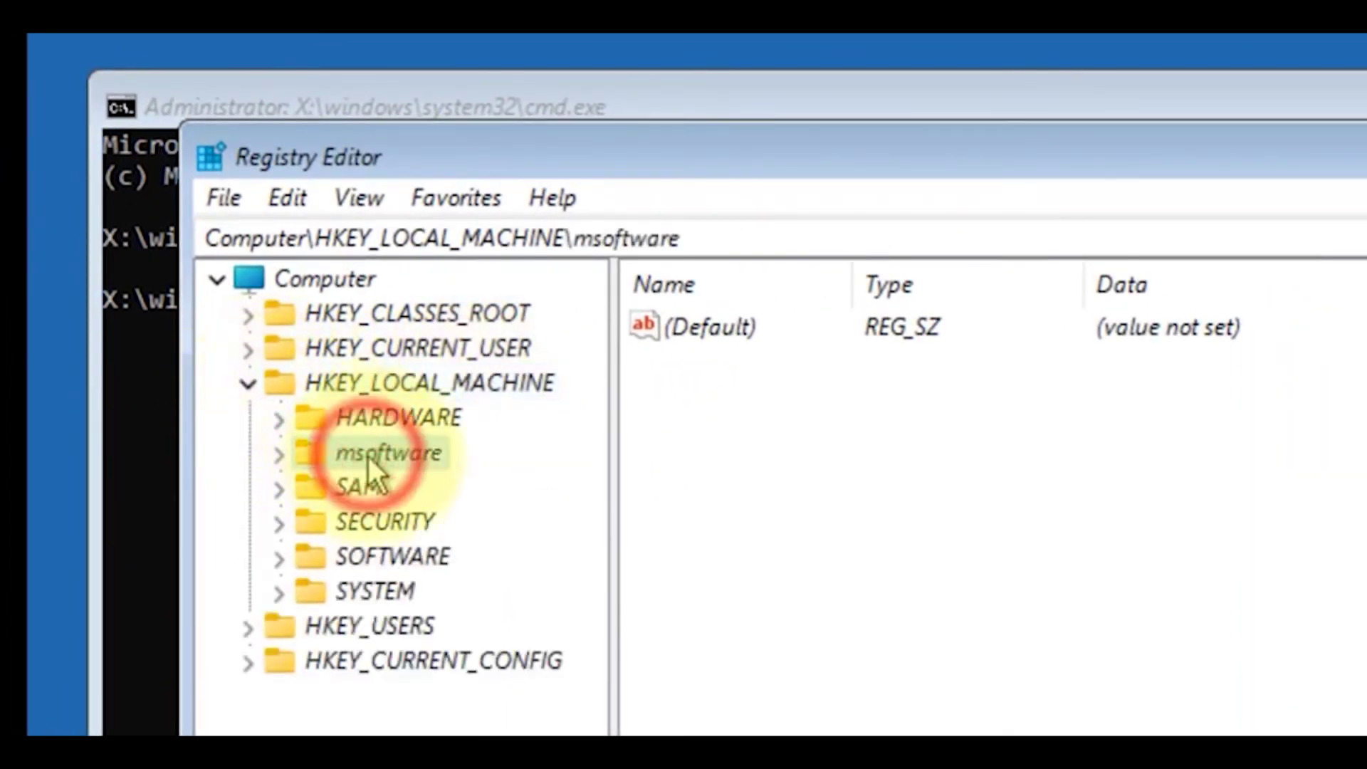
{"action": "left_click", "coordinate": [282, 457]}
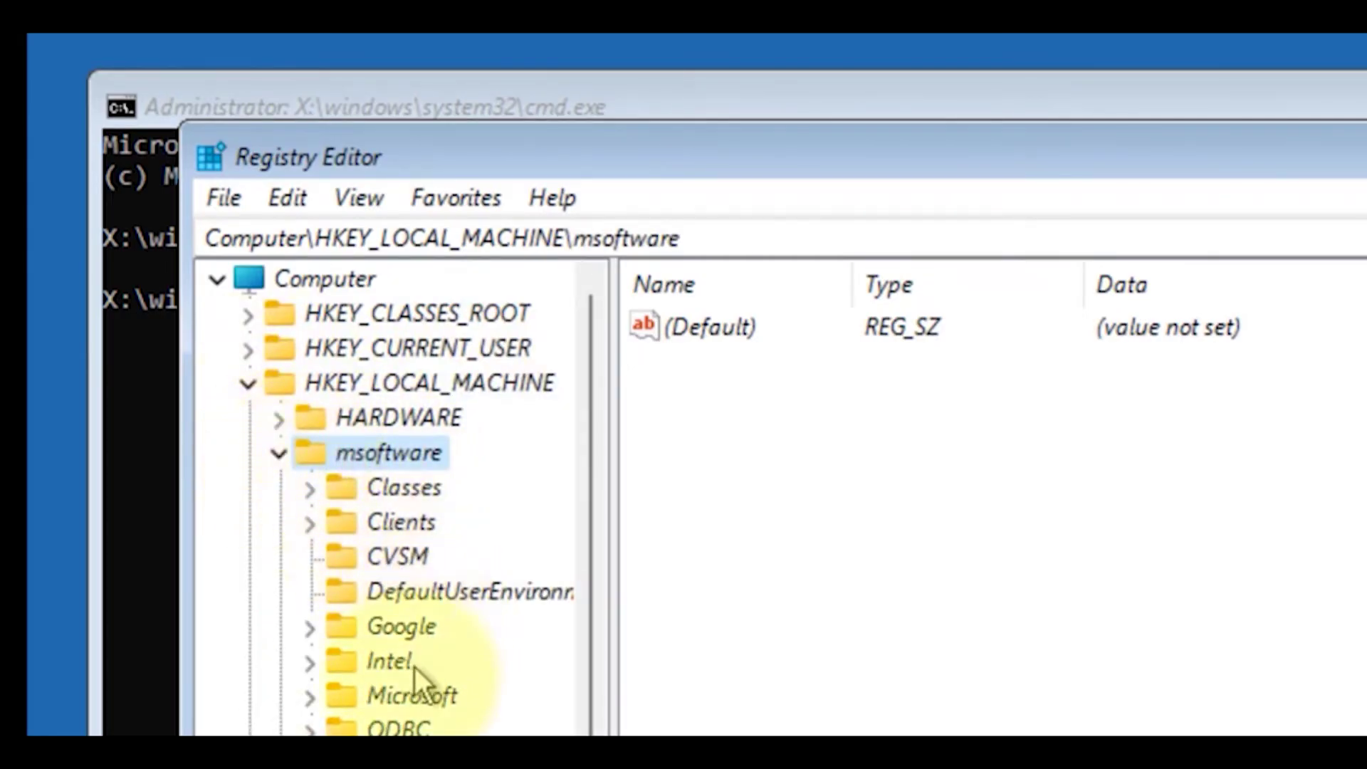
{"action": "left_click", "coordinate": [412, 694]}
{"action": "left_click", "coordinate": [310, 698]}
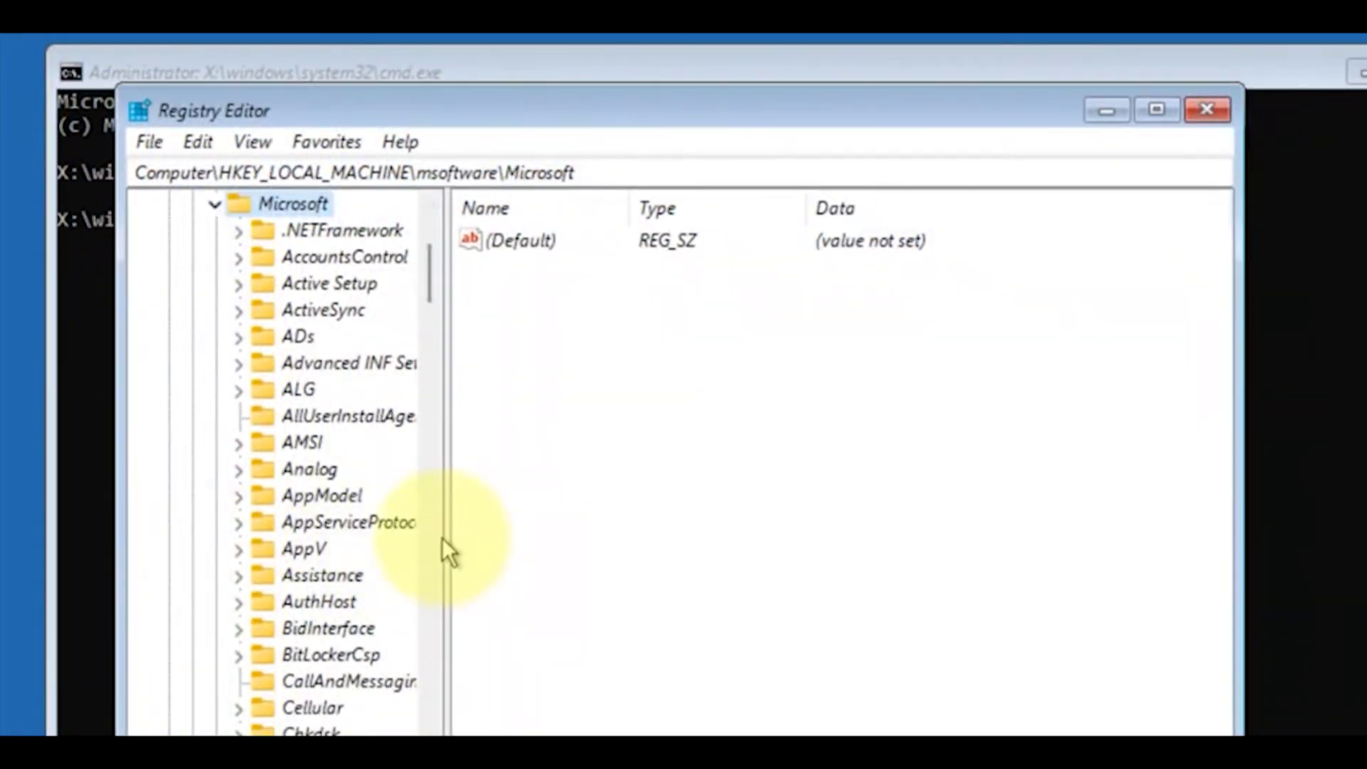
Widen the key tree so names show fully and scroll down to Windows NT
{"action": "left_click_drag", "start_coordinate": [445, 539], "coordinate": [581, 544]}
{"action": "scroll", "coordinate": [421, 480], "scroll_direction": "down", "scroll_amount": 8}
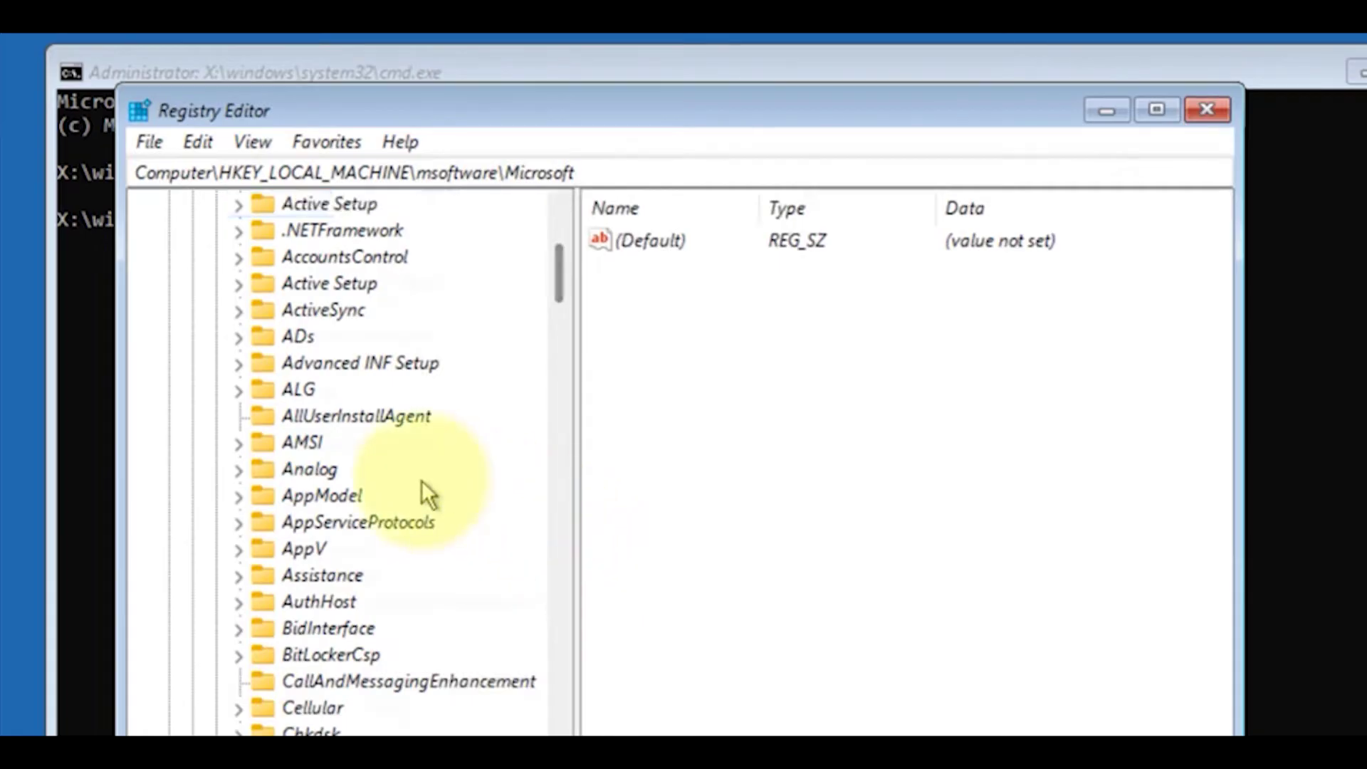
{"action": "scroll", "coordinate": [434, 504], "scroll_direction": "down", "scroll_amount": 20}
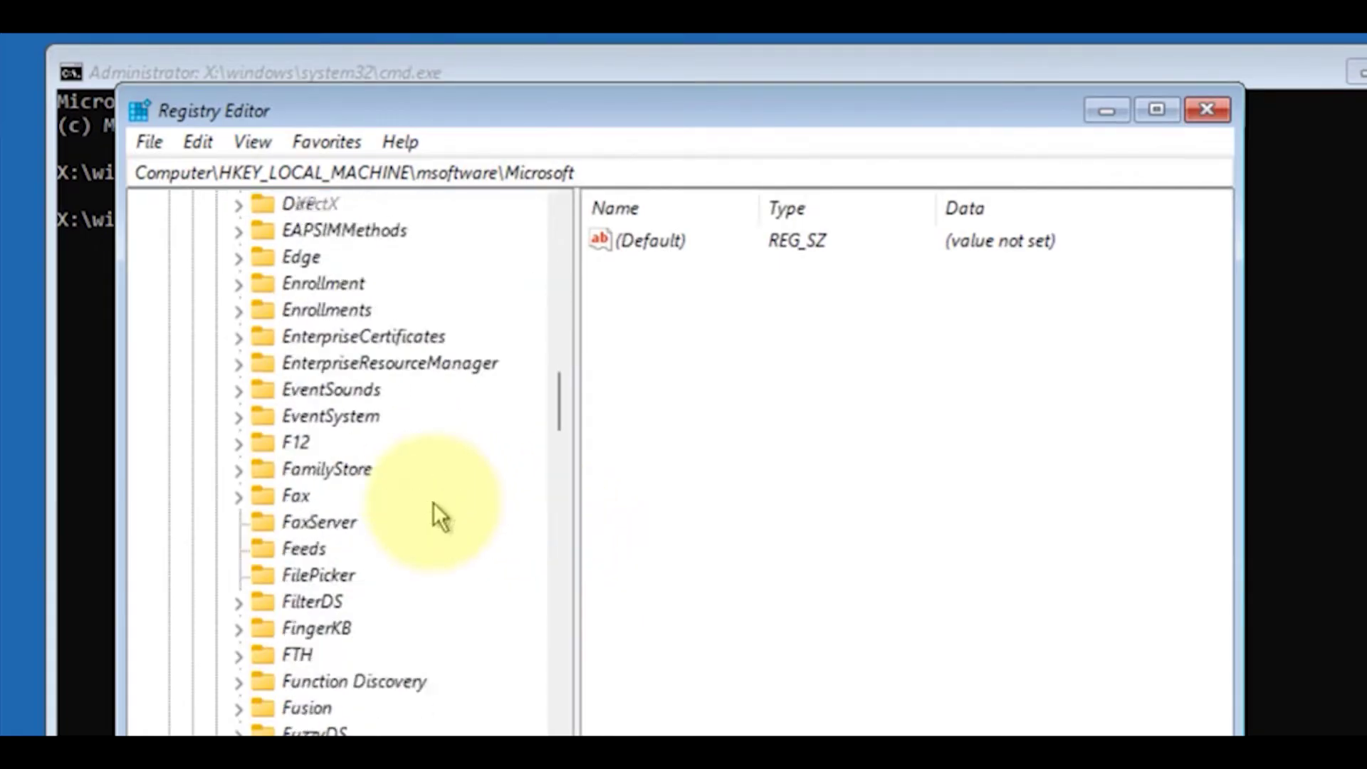
{"action": "scroll", "coordinate": [432, 502], "scroll_direction": "down", "scroll_amount": 20}
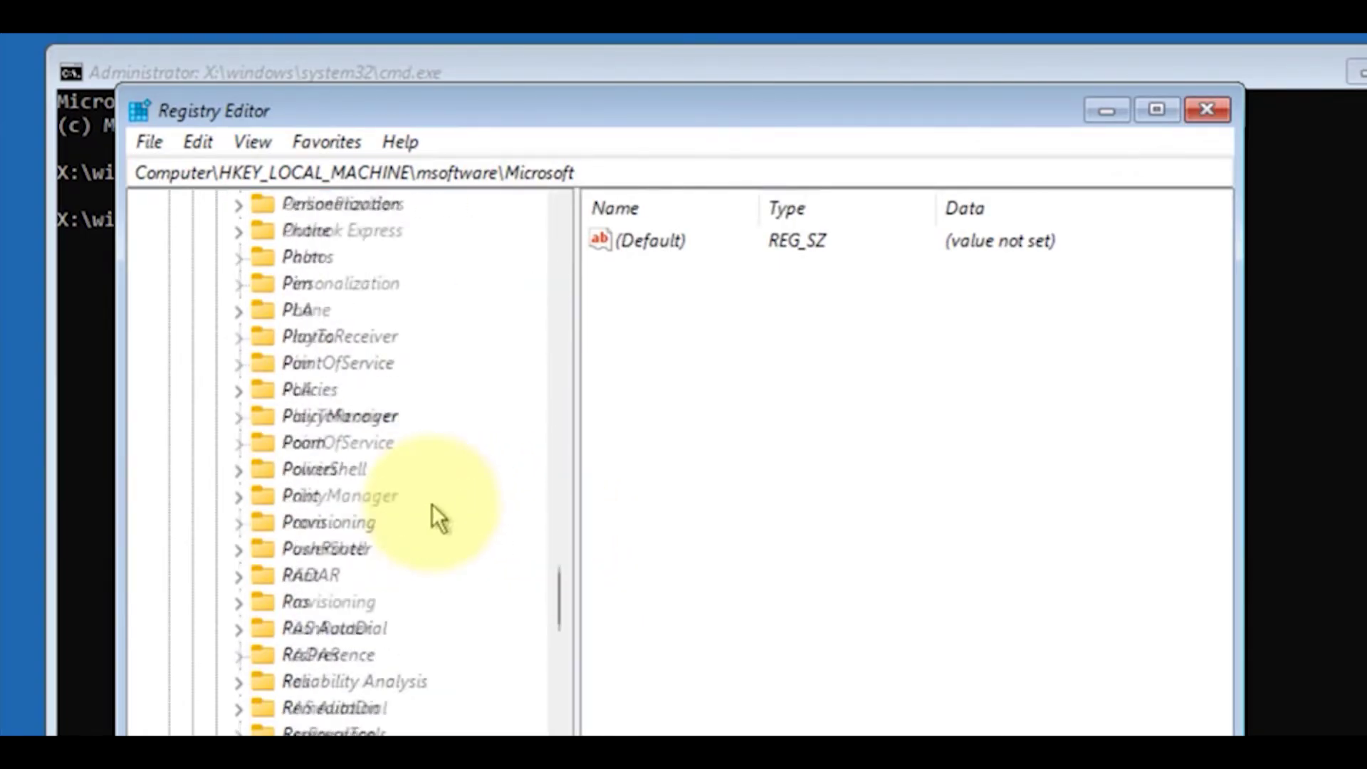
{"action": "scroll", "coordinate": [435, 506], "scroll_direction": "down", "scroll_amount": 13}
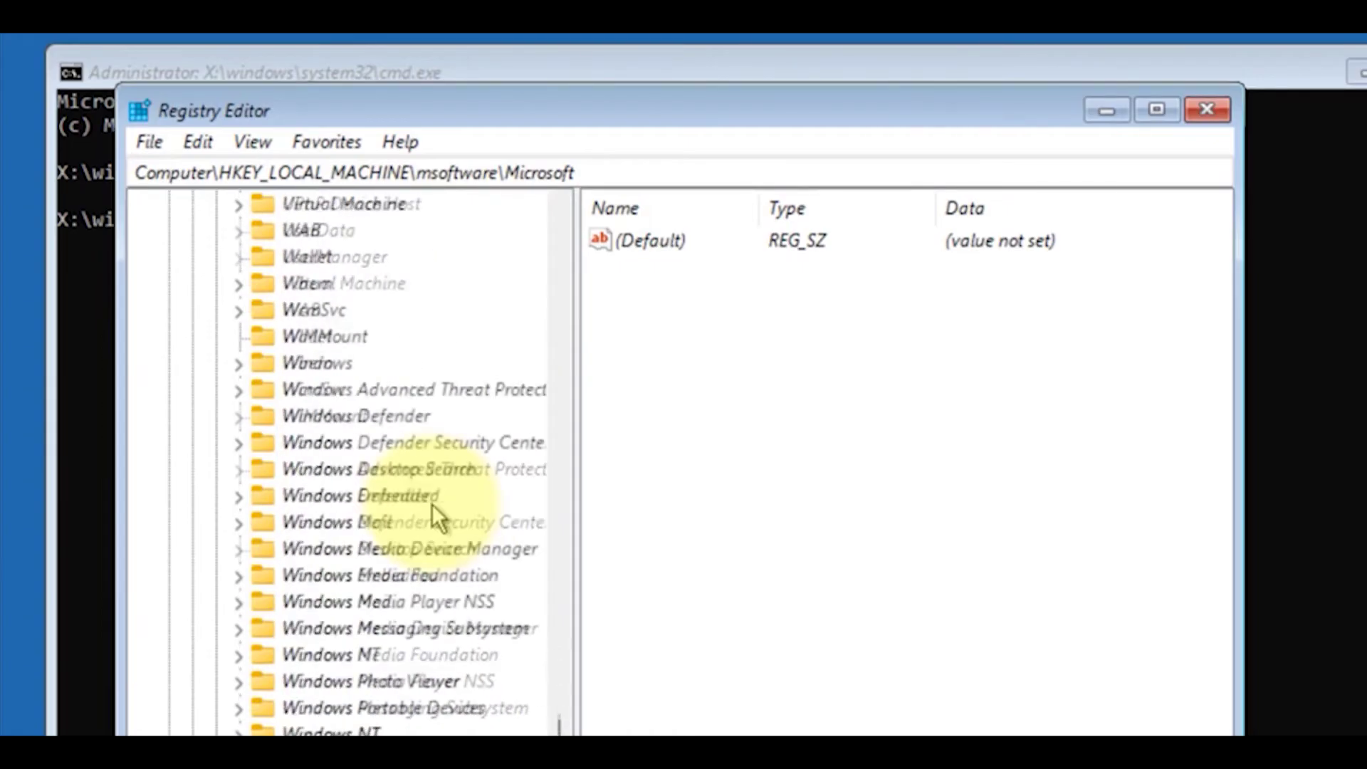
{"action": "scroll", "coordinate": [431, 503], "scroll_direction": "down", "scroll_amount": 2}
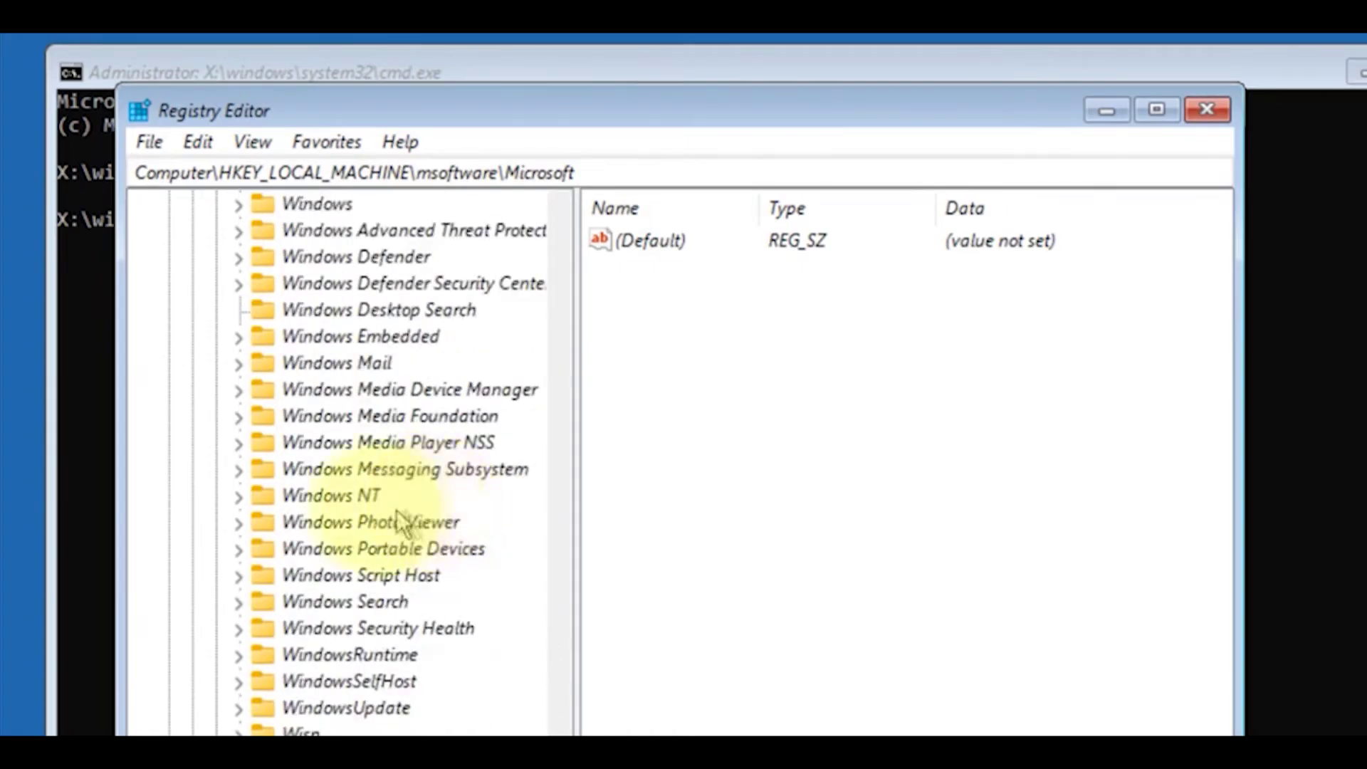
Expand Windows NT and its CurrentVersion key, then scroll the tree to locate PasswordLess
{"action": "left_click", "coordinate": [340, 498]}
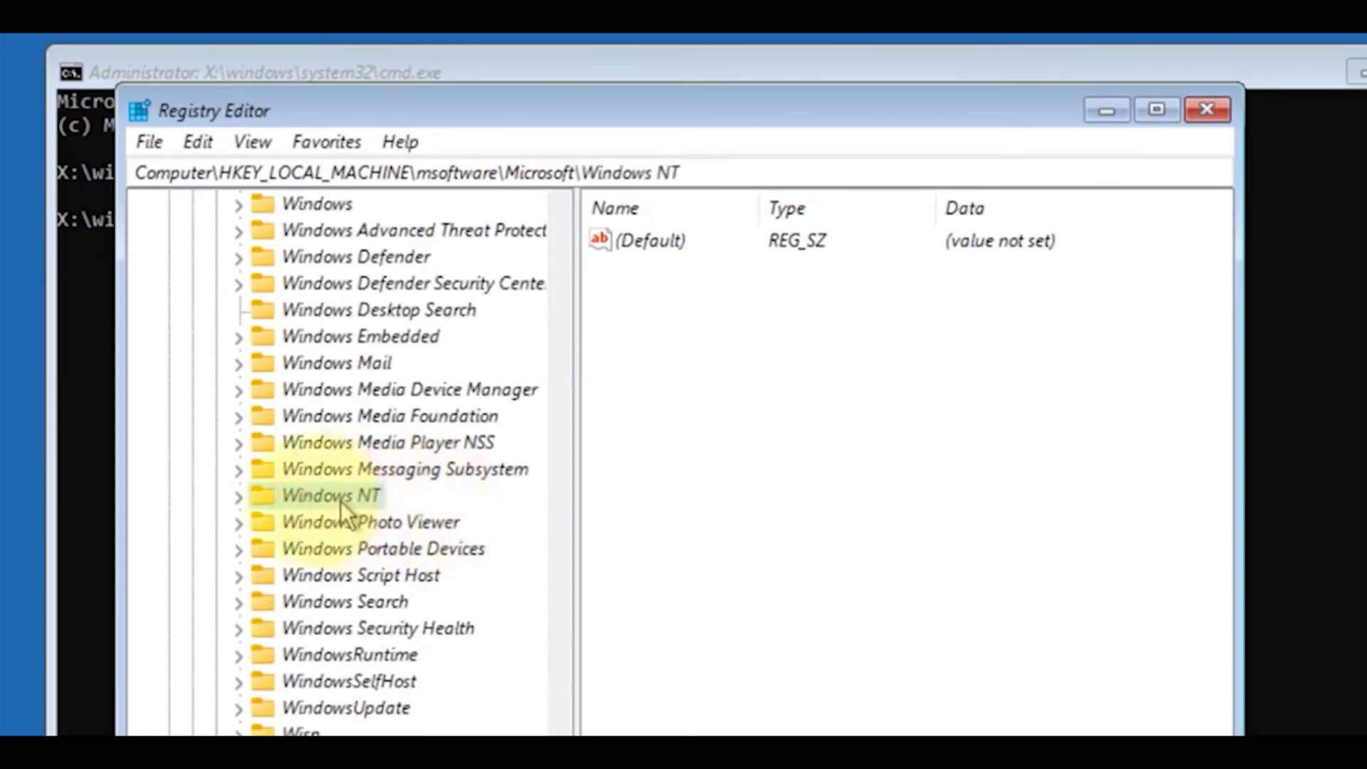
{"action": "left_click", "coordinate": [242, 498]}
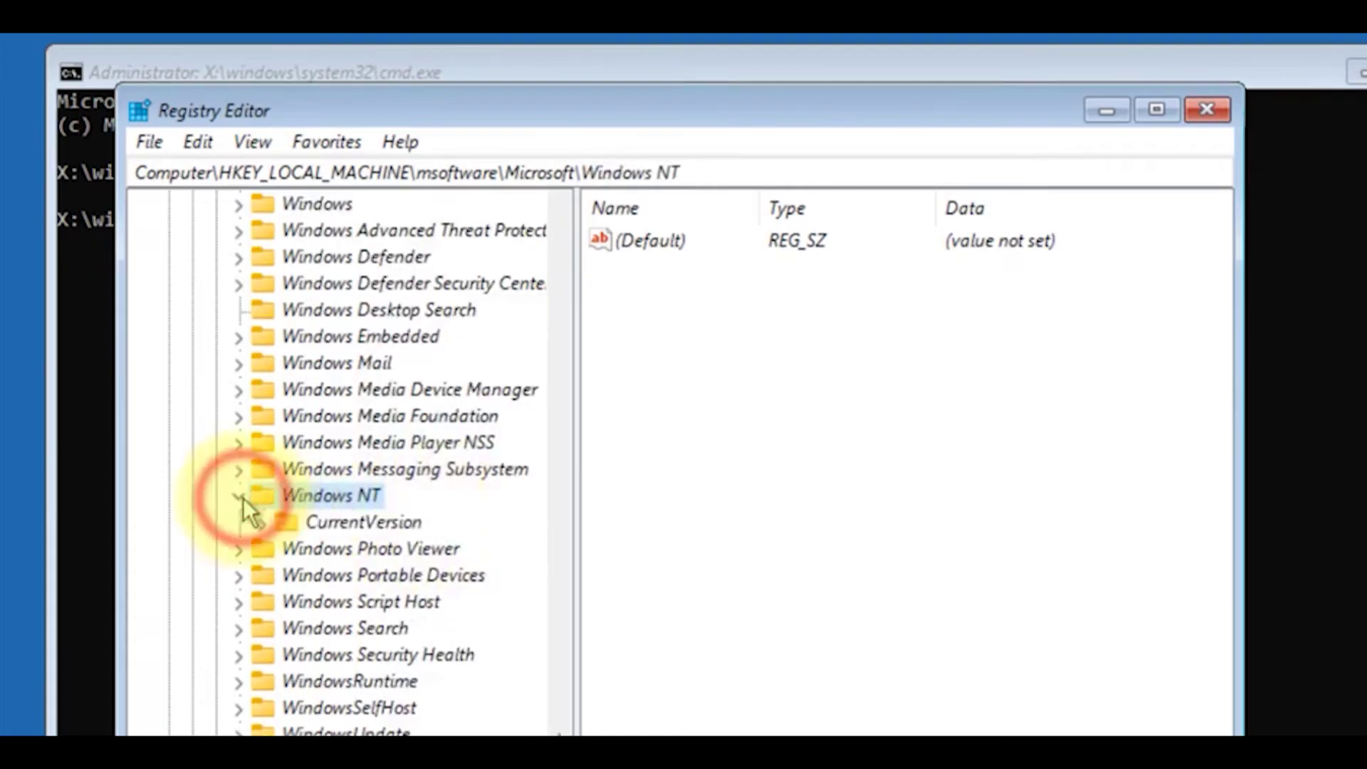
{"action": "left_click", "coordinate": [326, 522]}
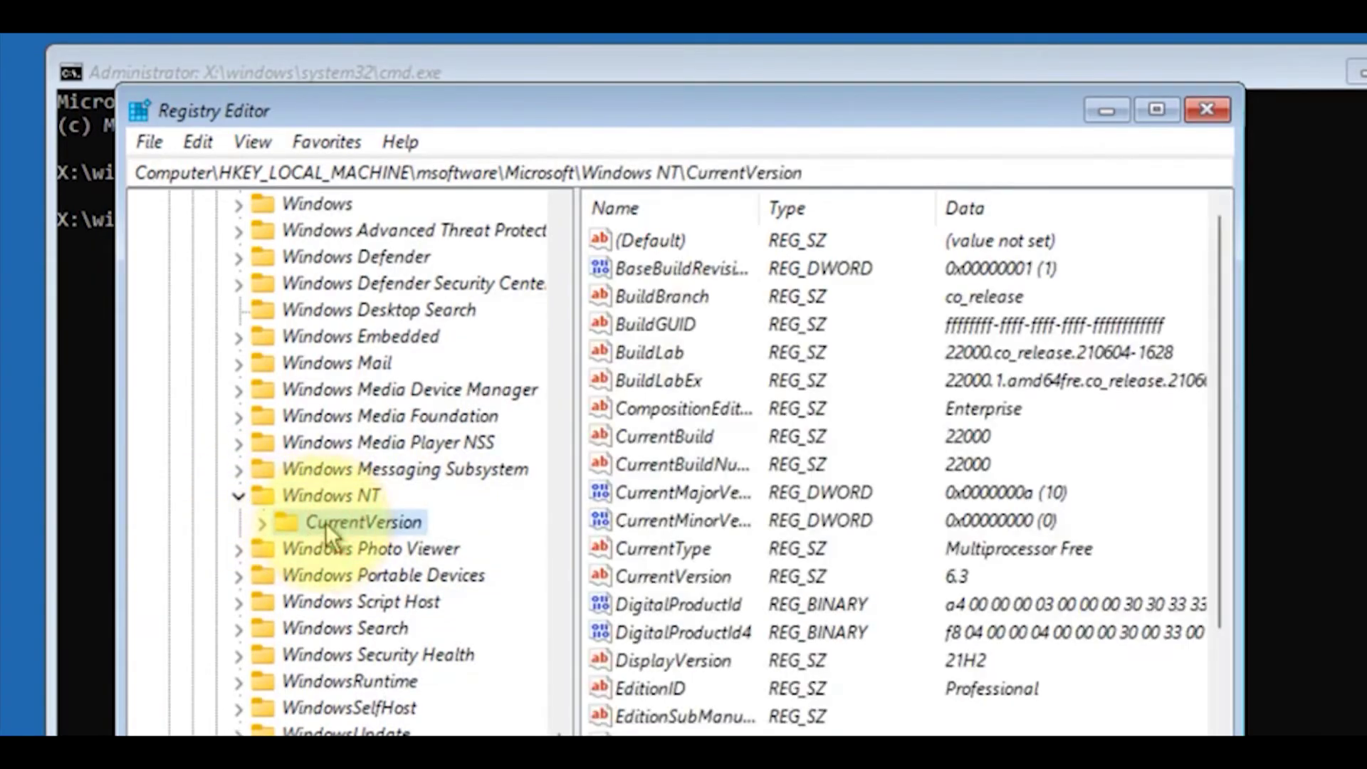
{"action": "left_click", "coordinate": [262, 525]}
{"action": "scroll", "coordinate": [438, 602], "scroll_direction": "down", "scroll_amount": 15}
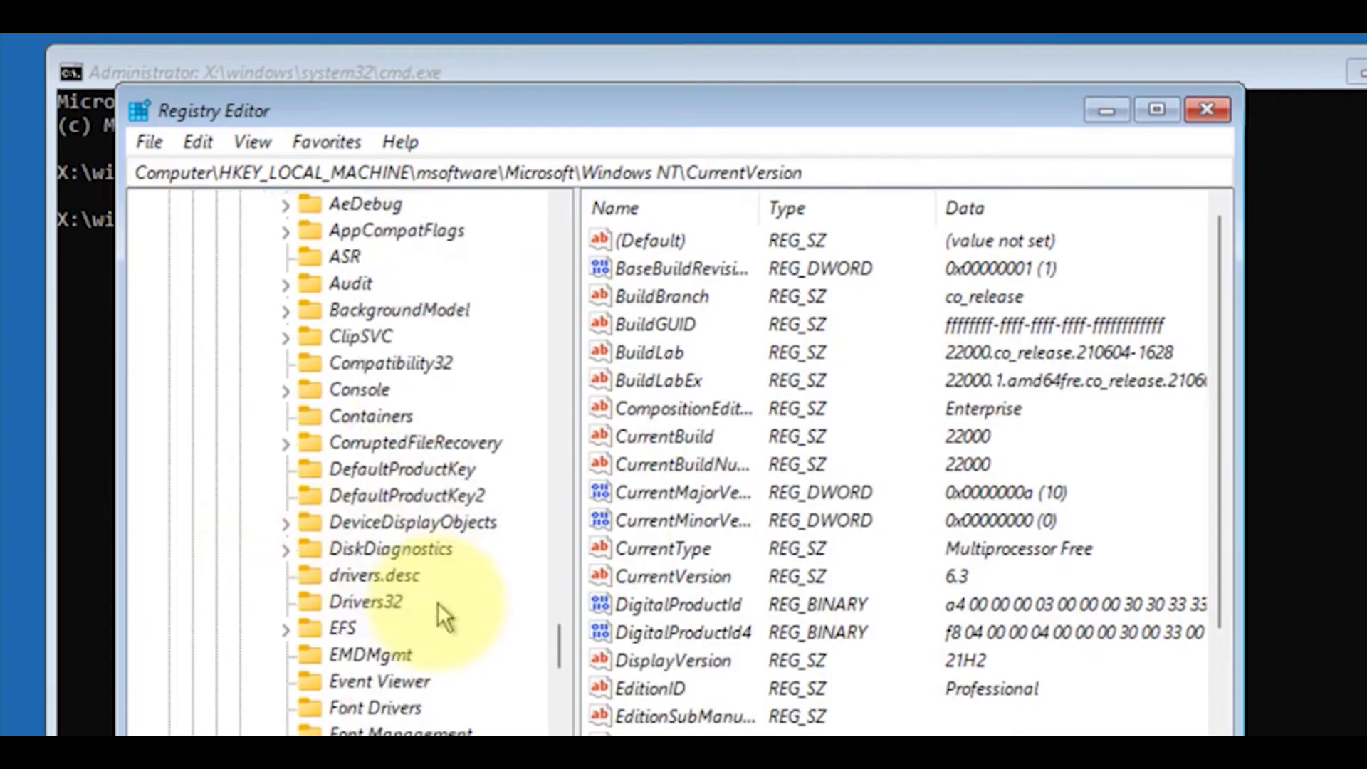
{"action": "scroll", "coordinate": [442, 599], "scroll_direction": "down", "scroll_amount": 11}
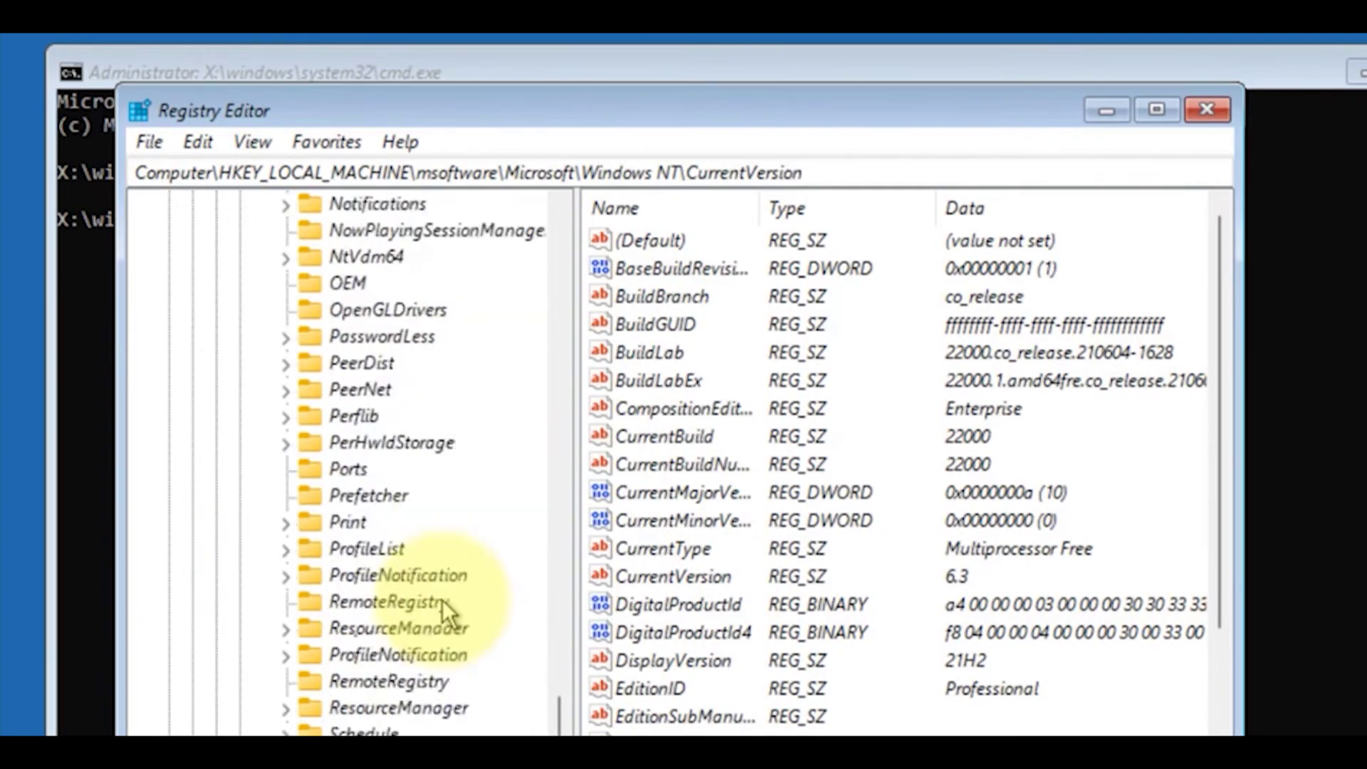
{"action": "scroll", "coordinate": [443, 600], "scroll_direction": "up", "scroll_amount": 5}
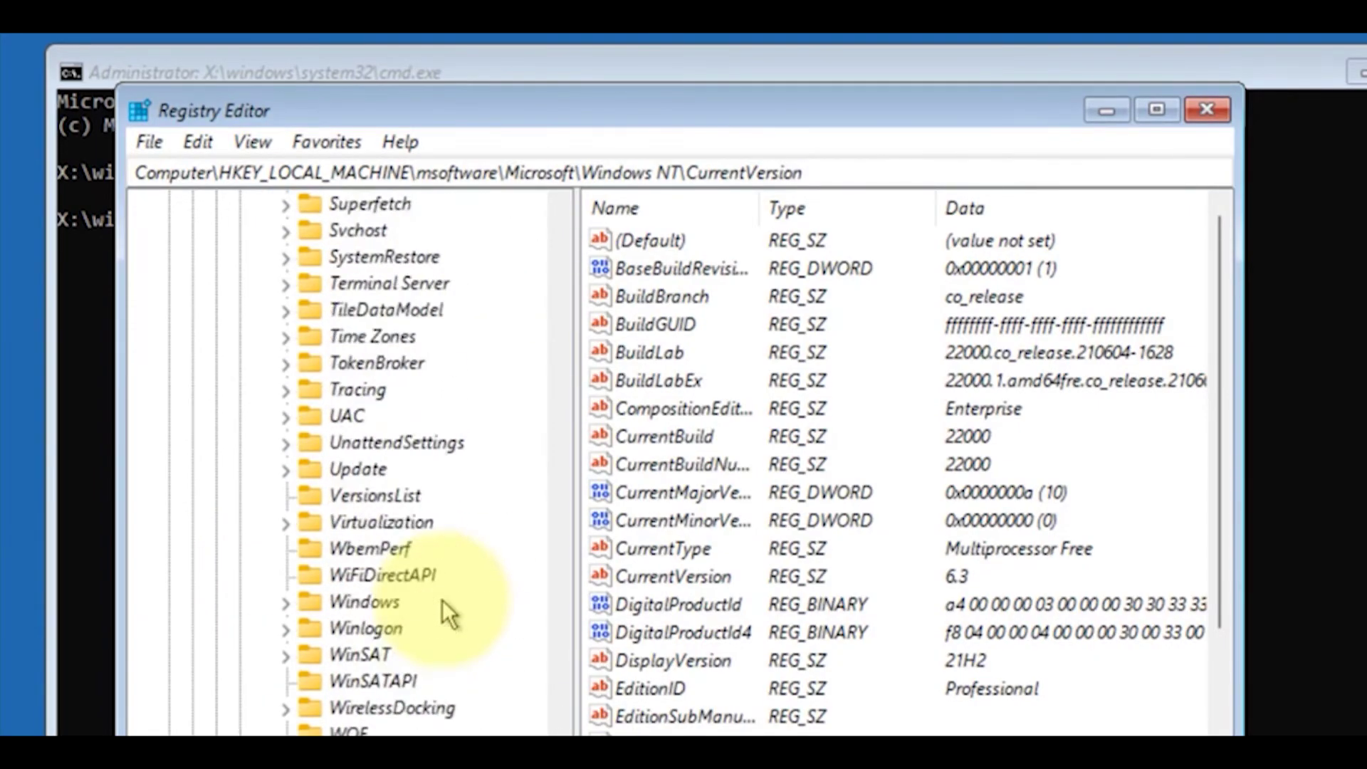
{"action": "scroll", "coordinate": [442, 600], "scroll_direction": "up", "scroll_amount": 6}
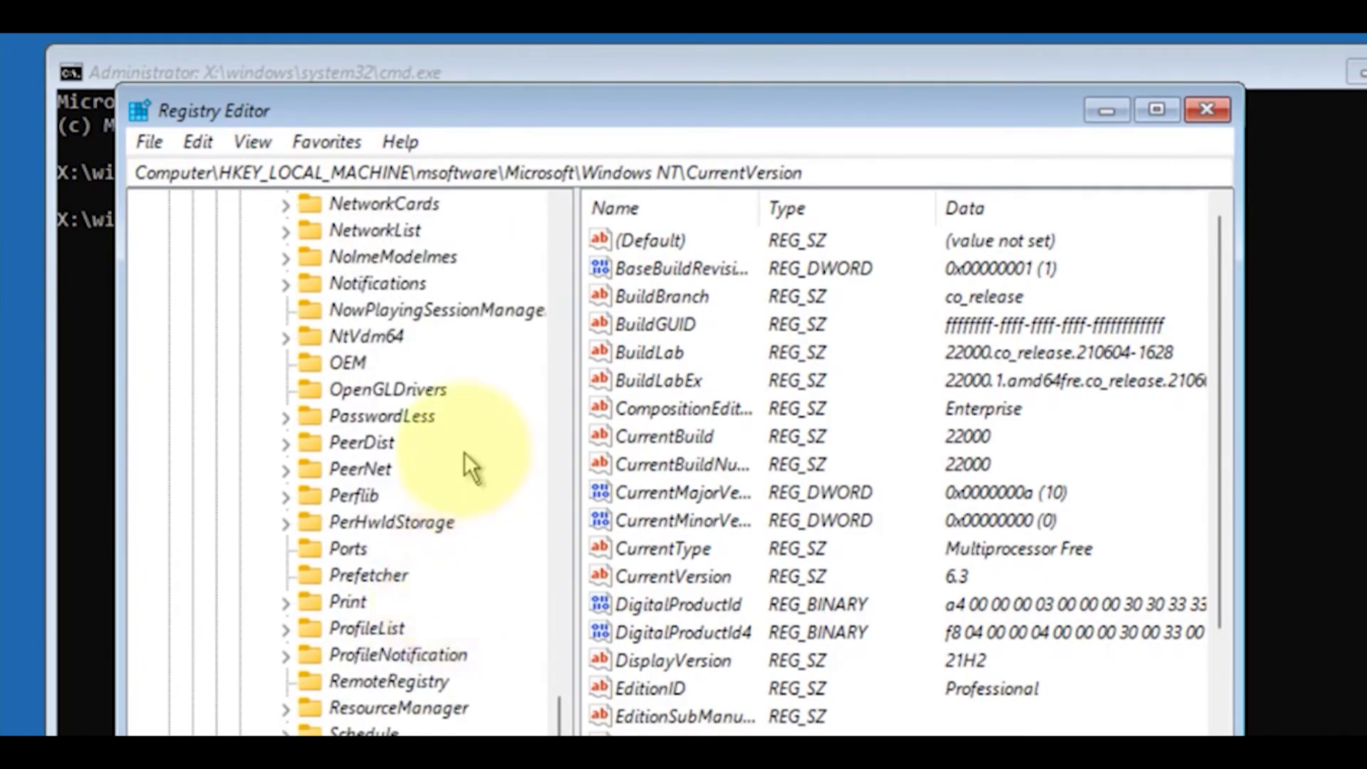
Expand PasswordLess, open its Device key, widen the Name column and select DevicePasswordLessBuildVersion
{"action": "left_click", "coordinate": [412, 417]}
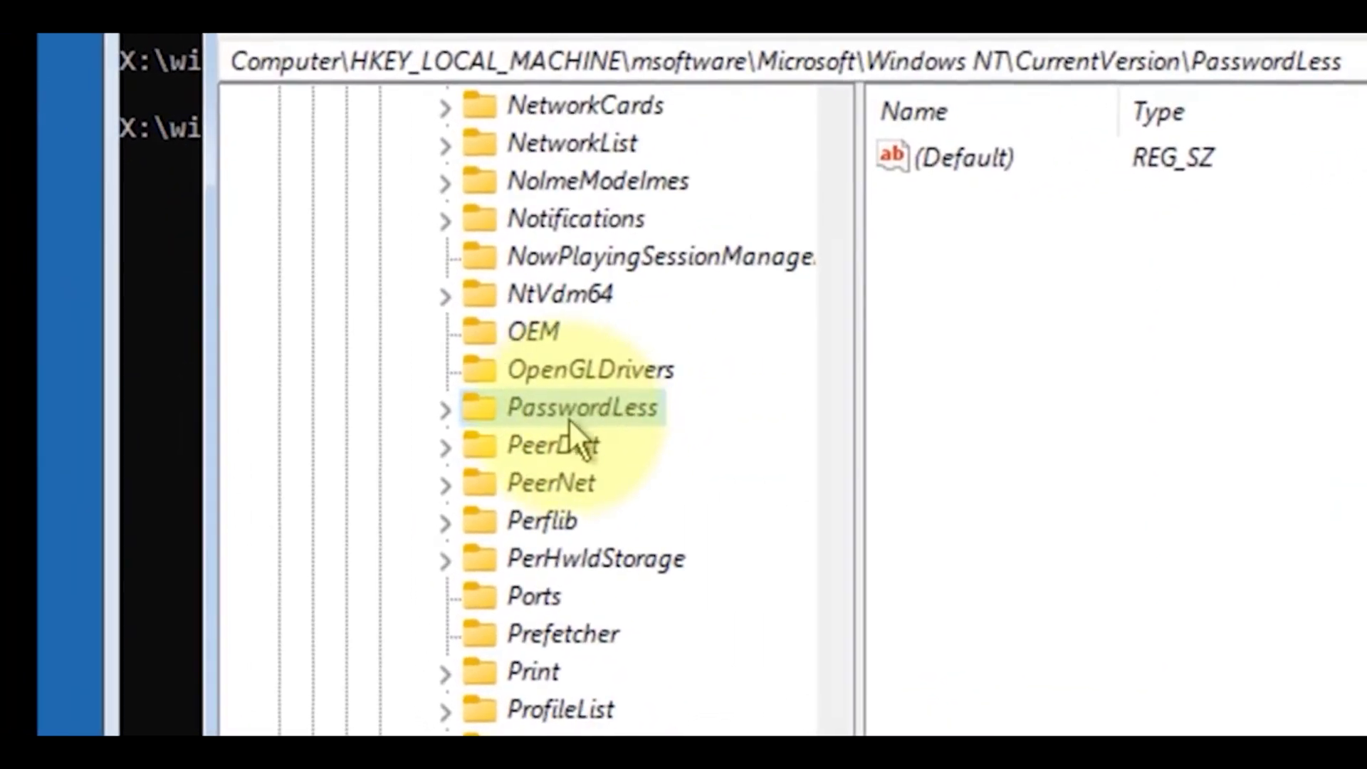
{"action": "left_click", "coordinate": [450, 413]}
{"action": "left_click", "coordinate": [355, 413]}
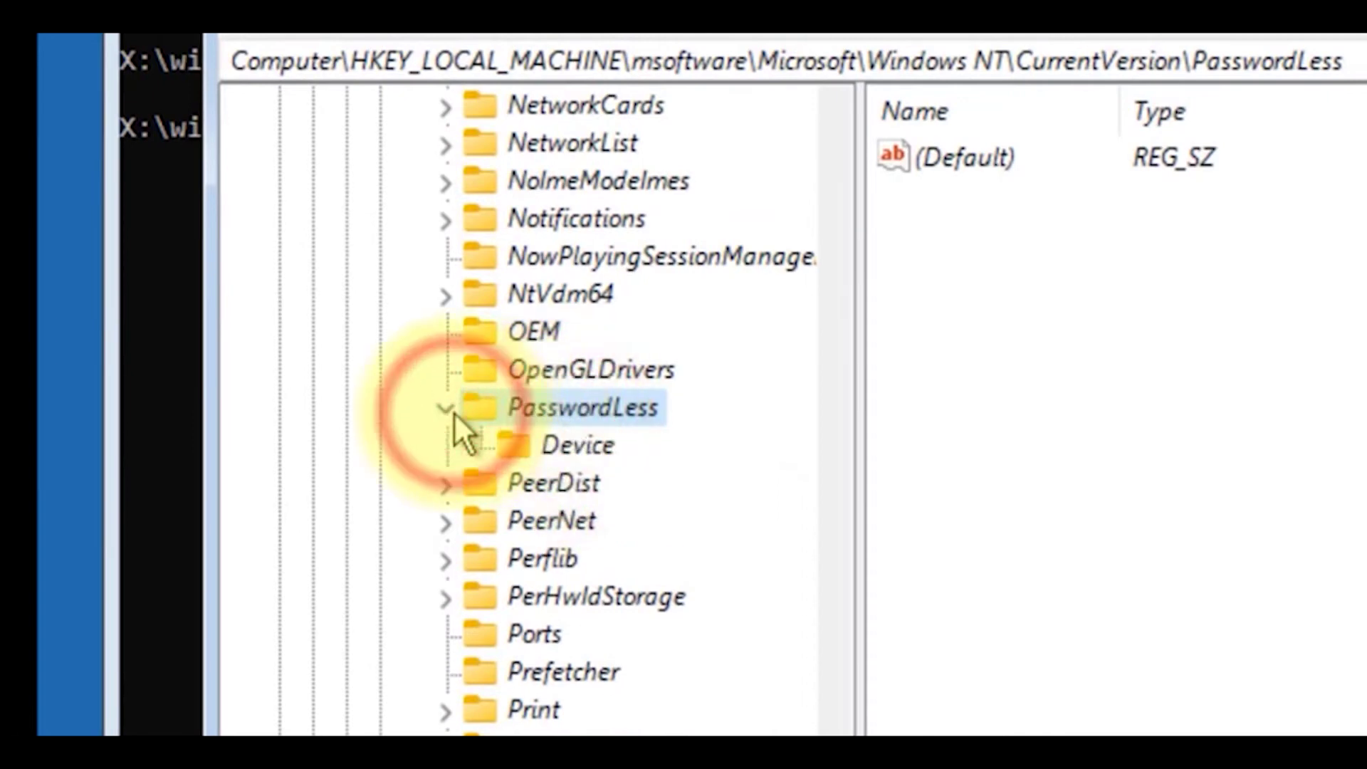
{"action": "left_click", "coordinate": [578, 447]}
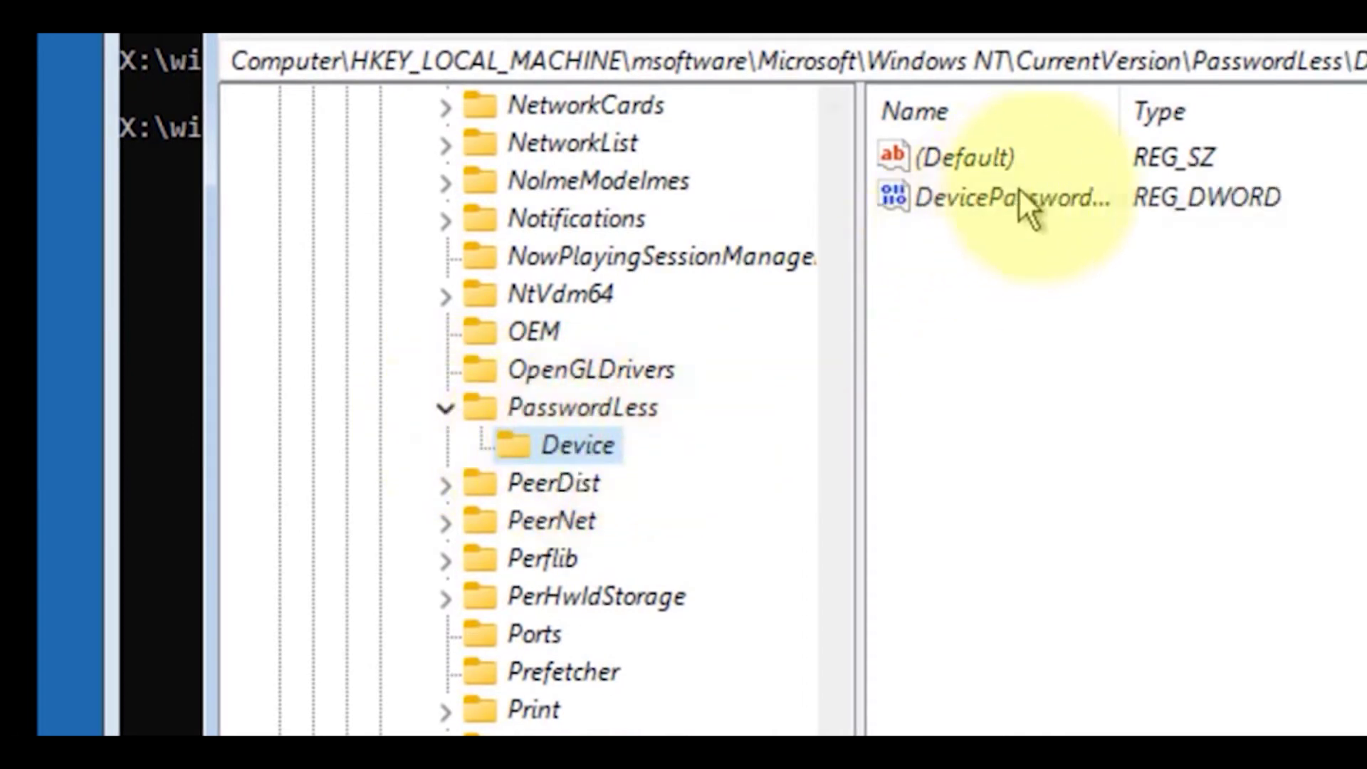
{"action": "left_click_drag", "start_coordinate": [1117, 93], "coordinate": [1321, 100]}
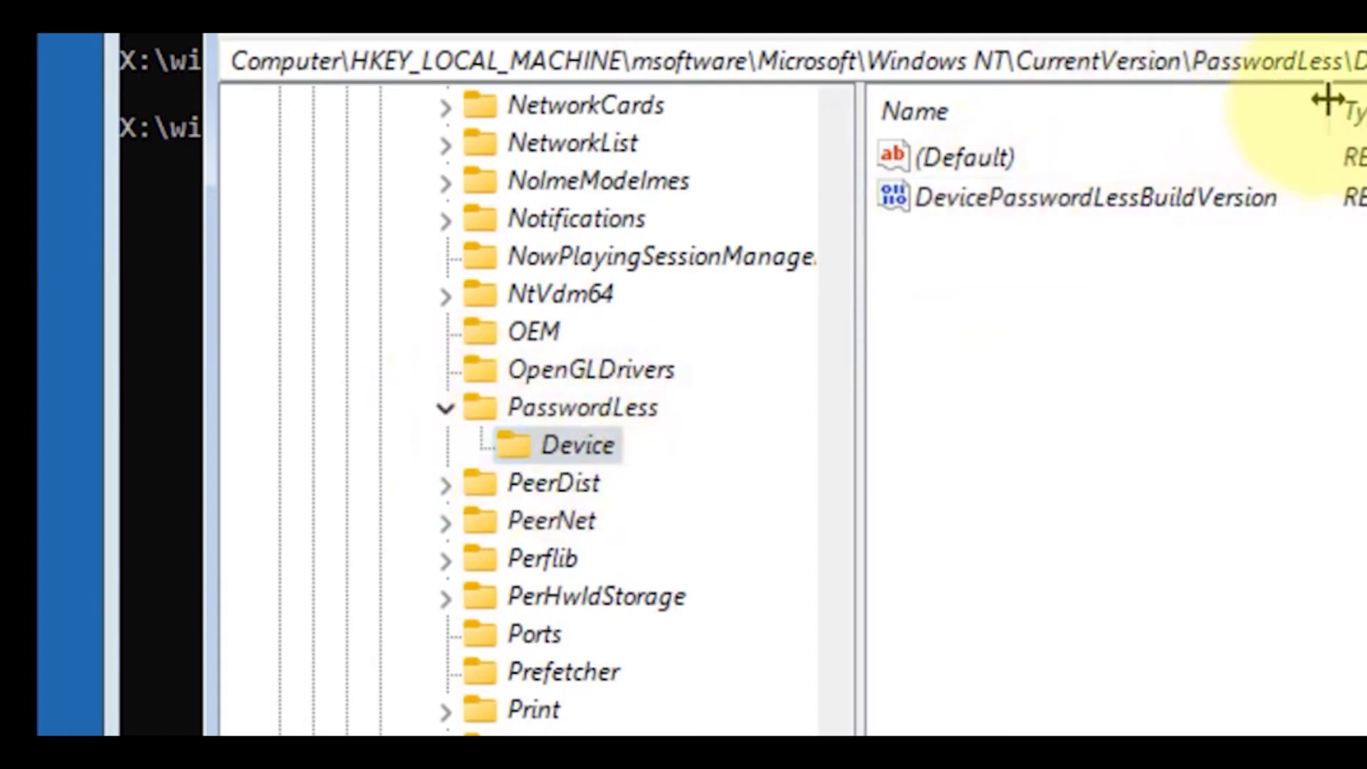
{"action": "left_click", "coordinate": [1171, 208]}
Change DevicePasswordLessBuildVersion's value data from 2 to 0
{"action": "right_click", "coordinate": [1161, 204]}
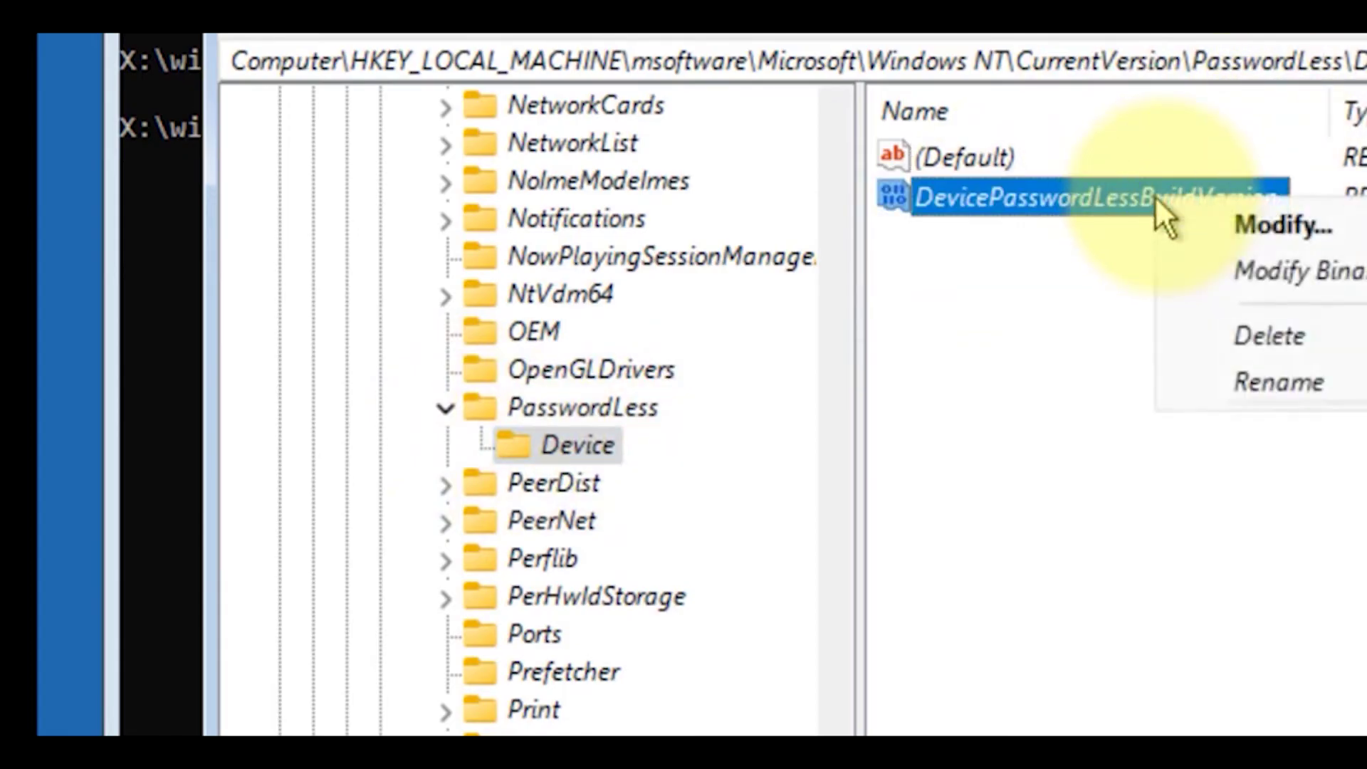
{"action": "left_click", "coordinate": [1259, 220]}
{"action": "left_click", "coordinate": [600, 368]}
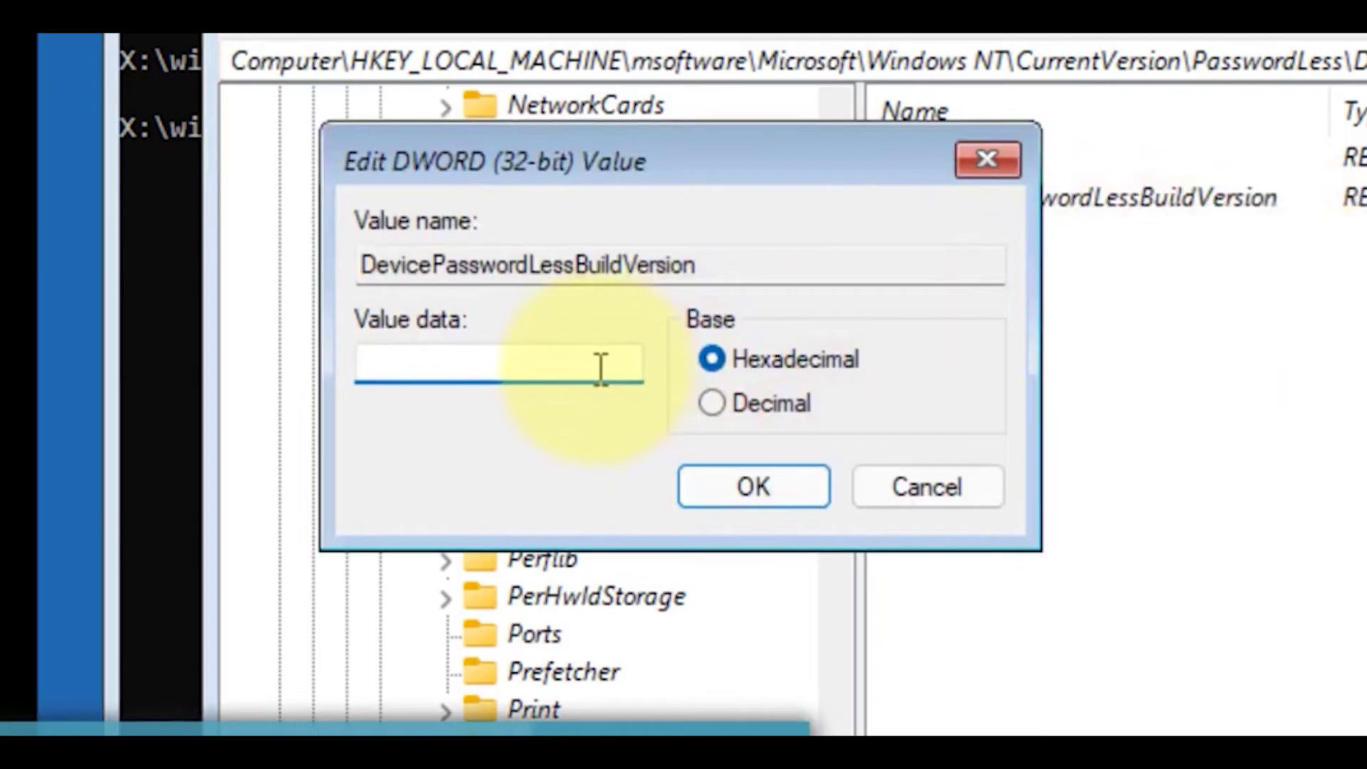
{"action": "double_click", "coordinate": [365, 364]}
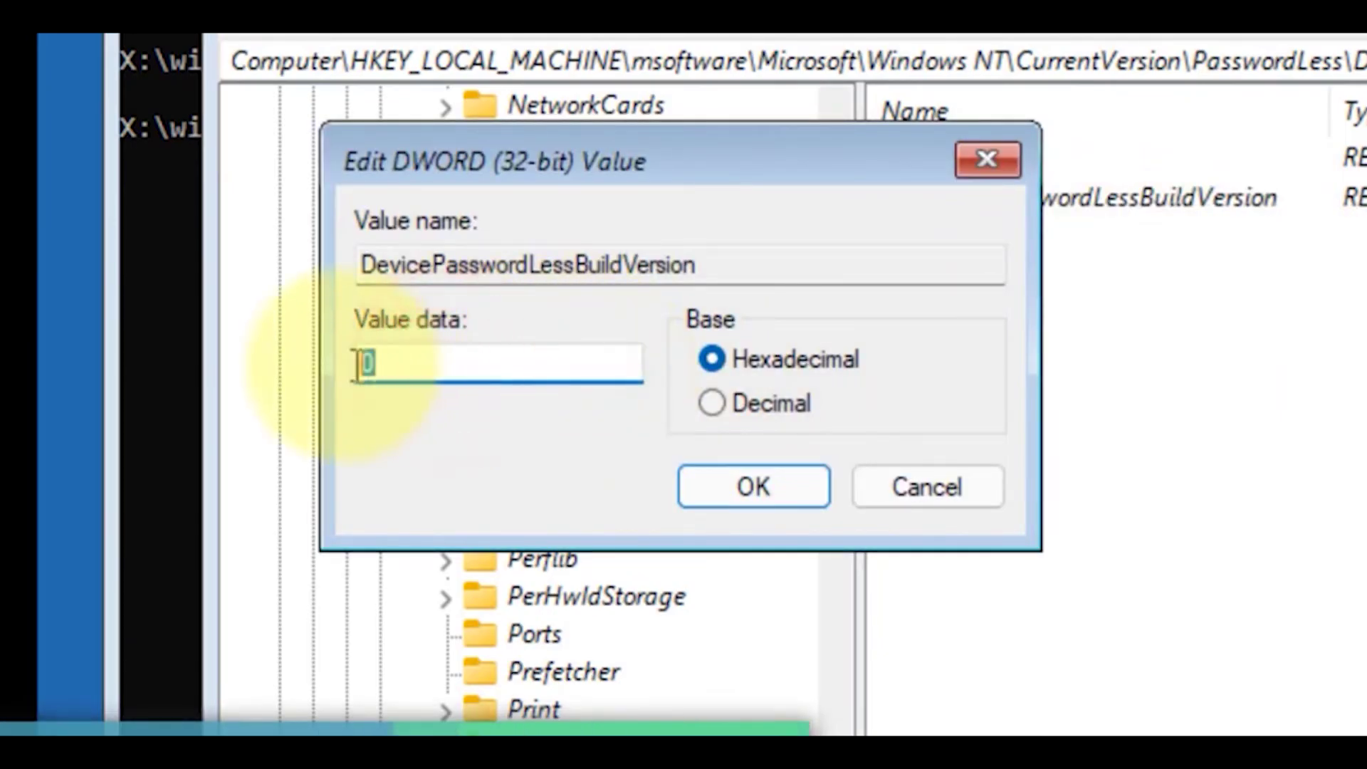
{"action": "left_click", "coordinate": [431, 364]}
{"action": "left_click", "coordinate": [758, 489]}
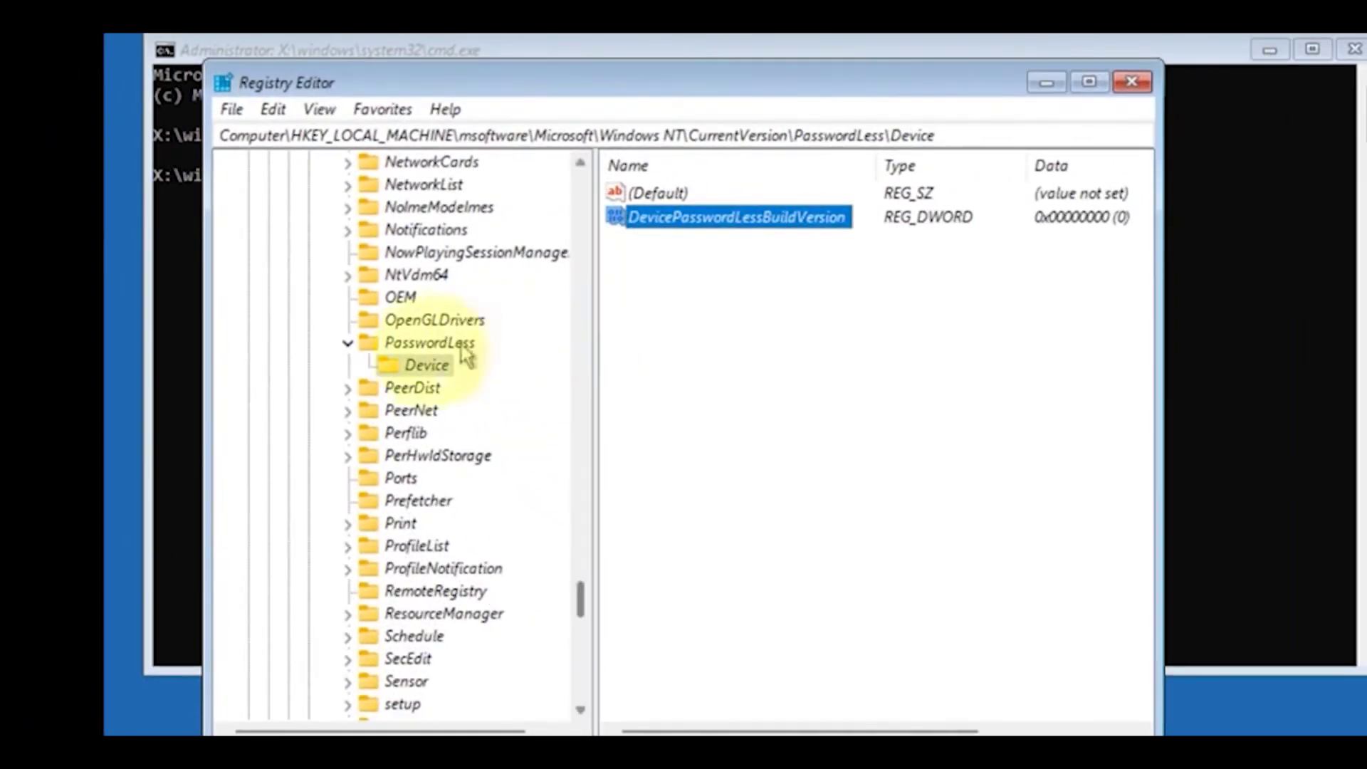
Collapse the PasswordLess key and close Registry Editor
{"action": "left_click", "coordinate": [363, 354]}
{"action": "scroll", "coordinate": [349, 345], "scroll_direction": "up", "scroll_amount": 10}
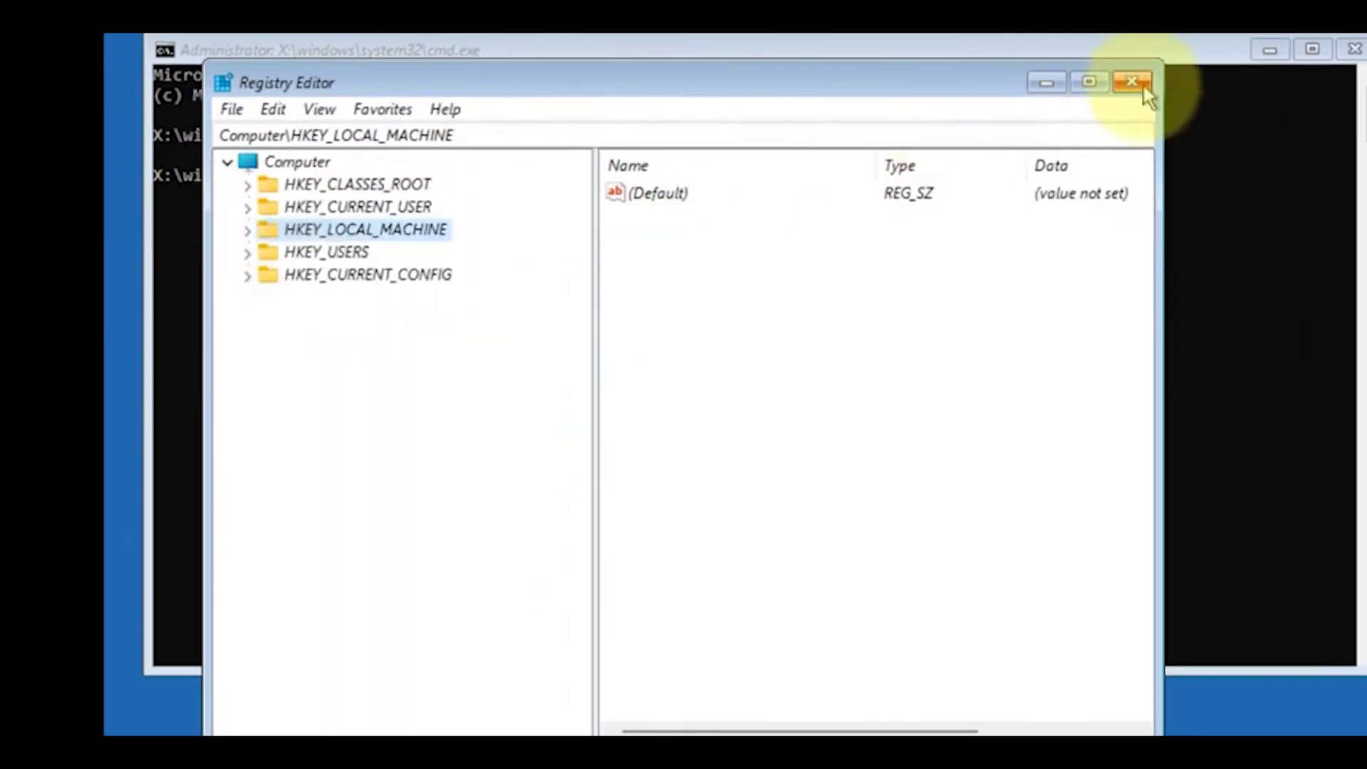
{"action": "left_click", "coordinate": [1142, 82]}
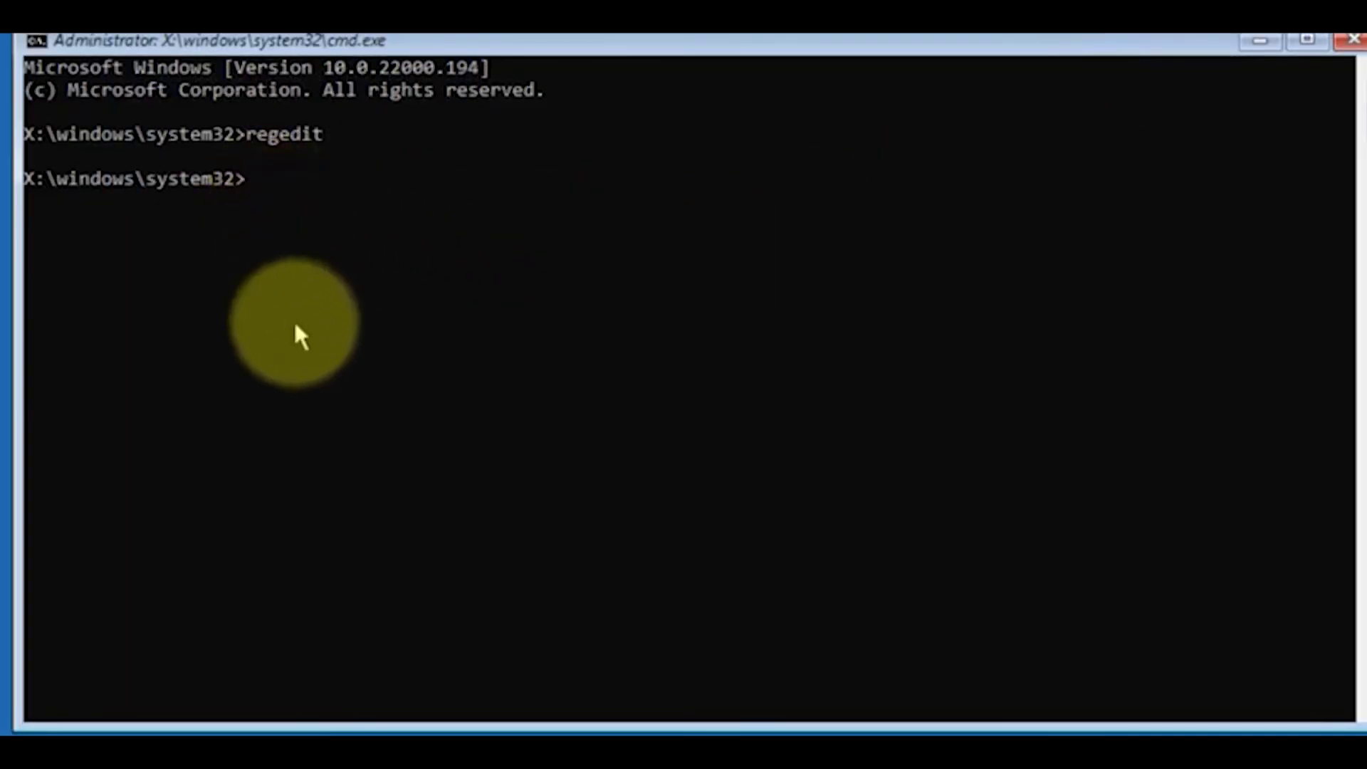
Run exit in the recovery command prompt to continue booting Windows
{"action": "type", "text": "exit"}
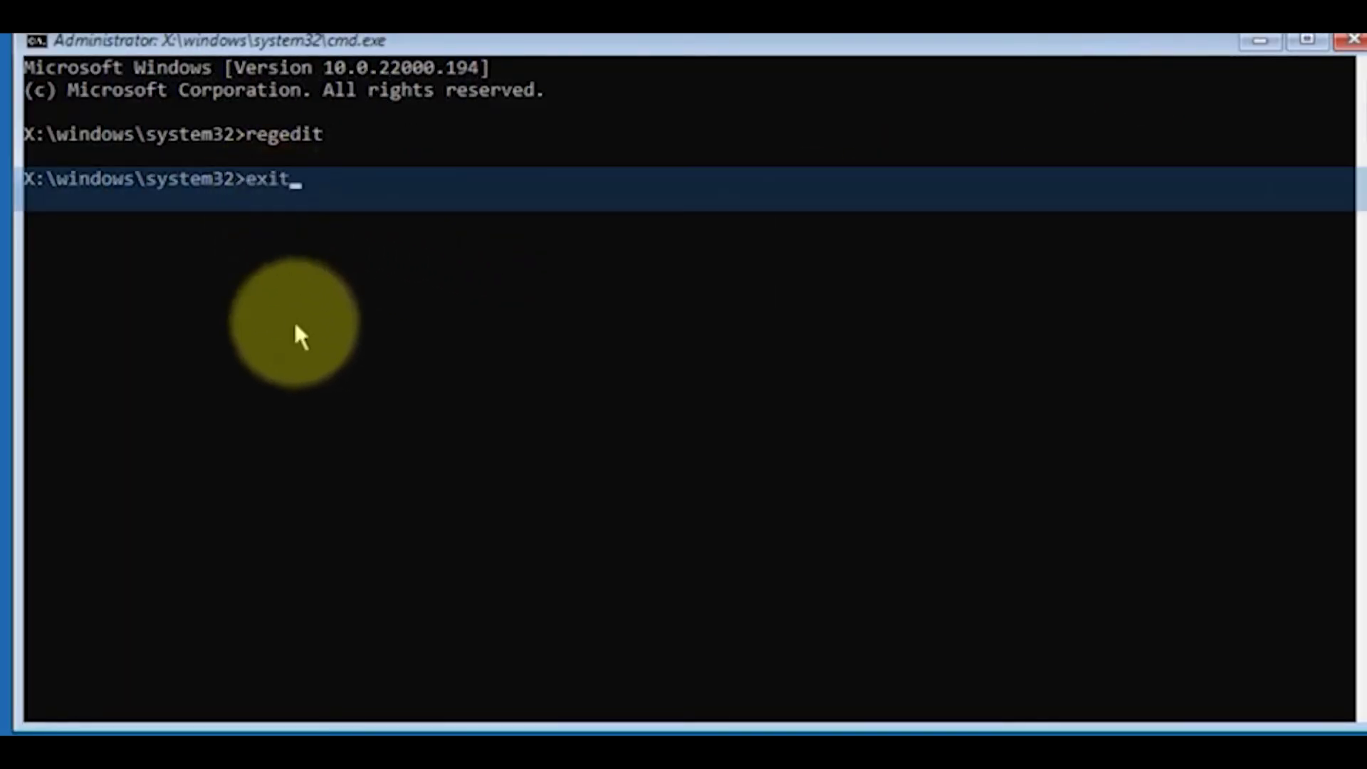
{"action": "key", "text": "Return"}
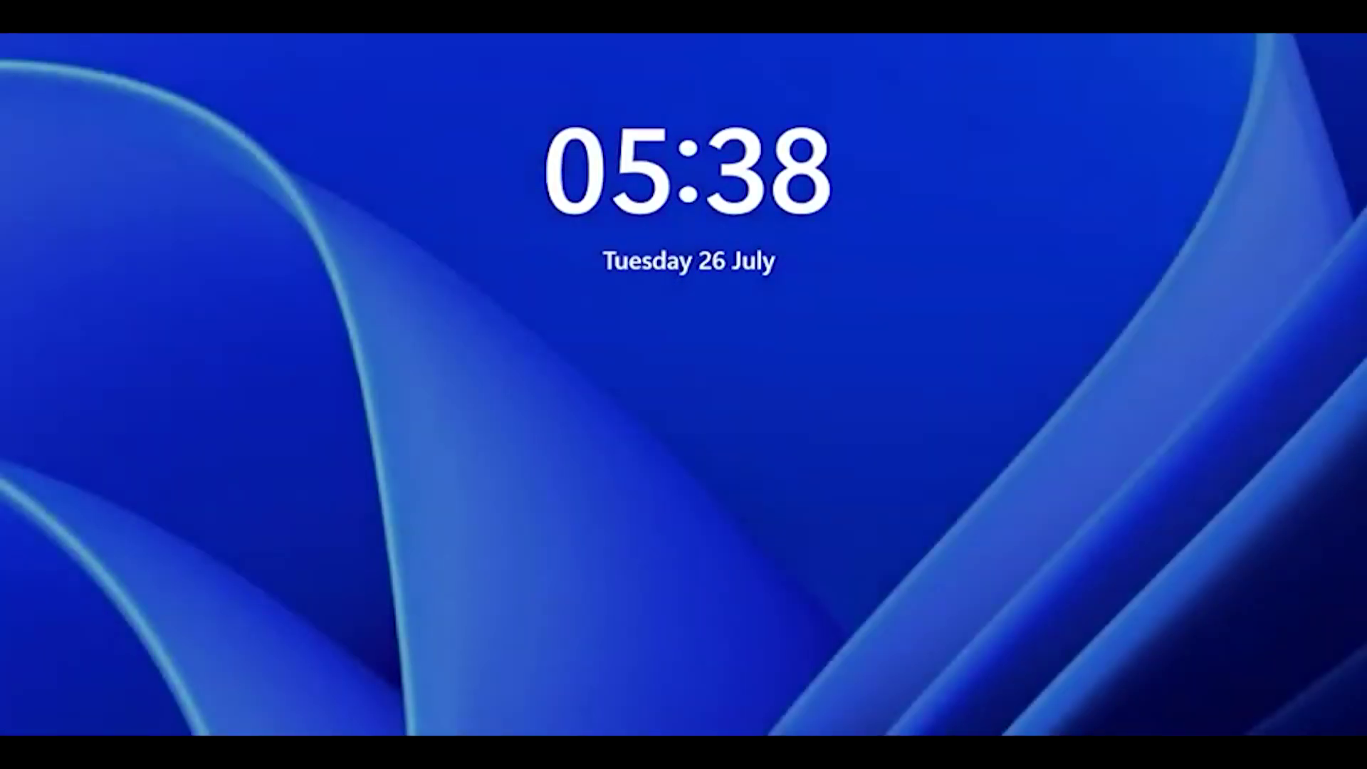
From the lock screen, switch sign-in options from PIN to password and focus the Password box
{"action": "left_click", "coordinate": [732, 525]}
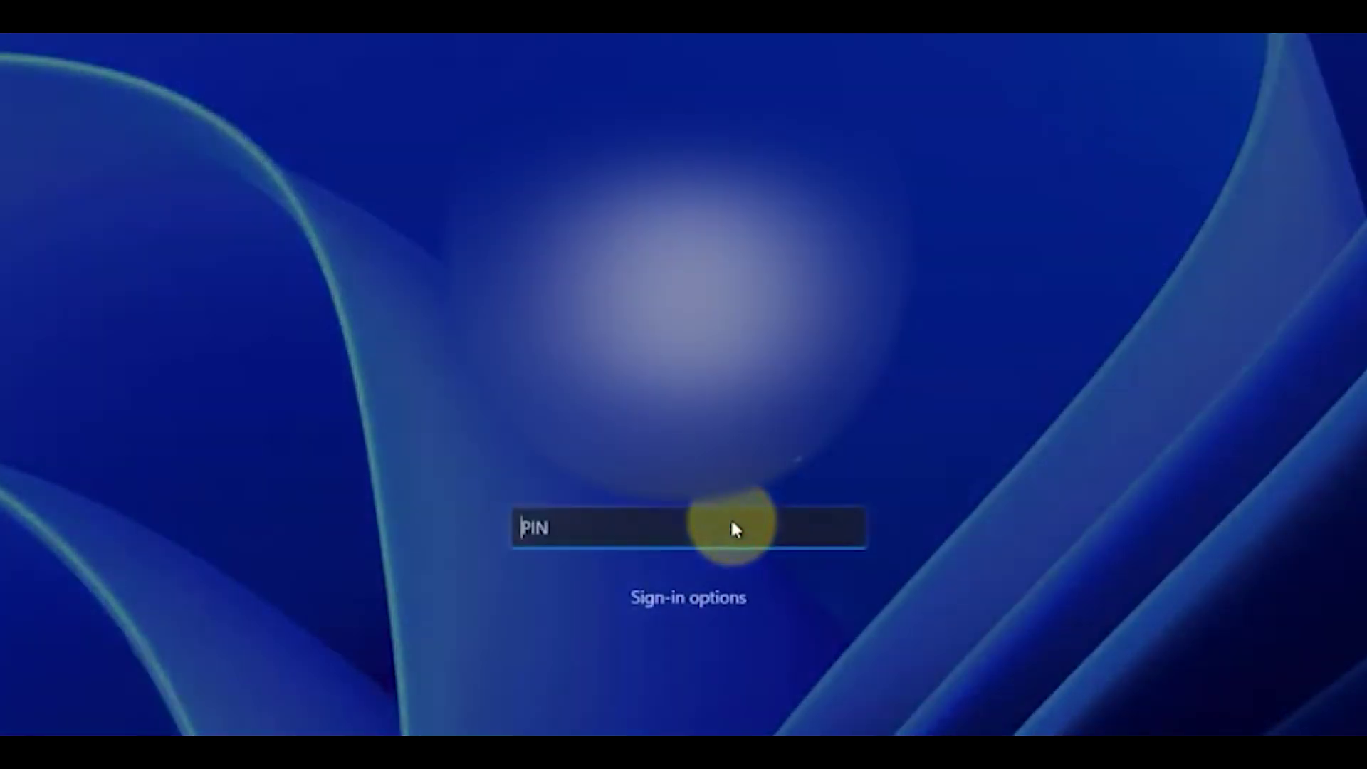
{"action": "left_click", "coordinate": [692, 604]}
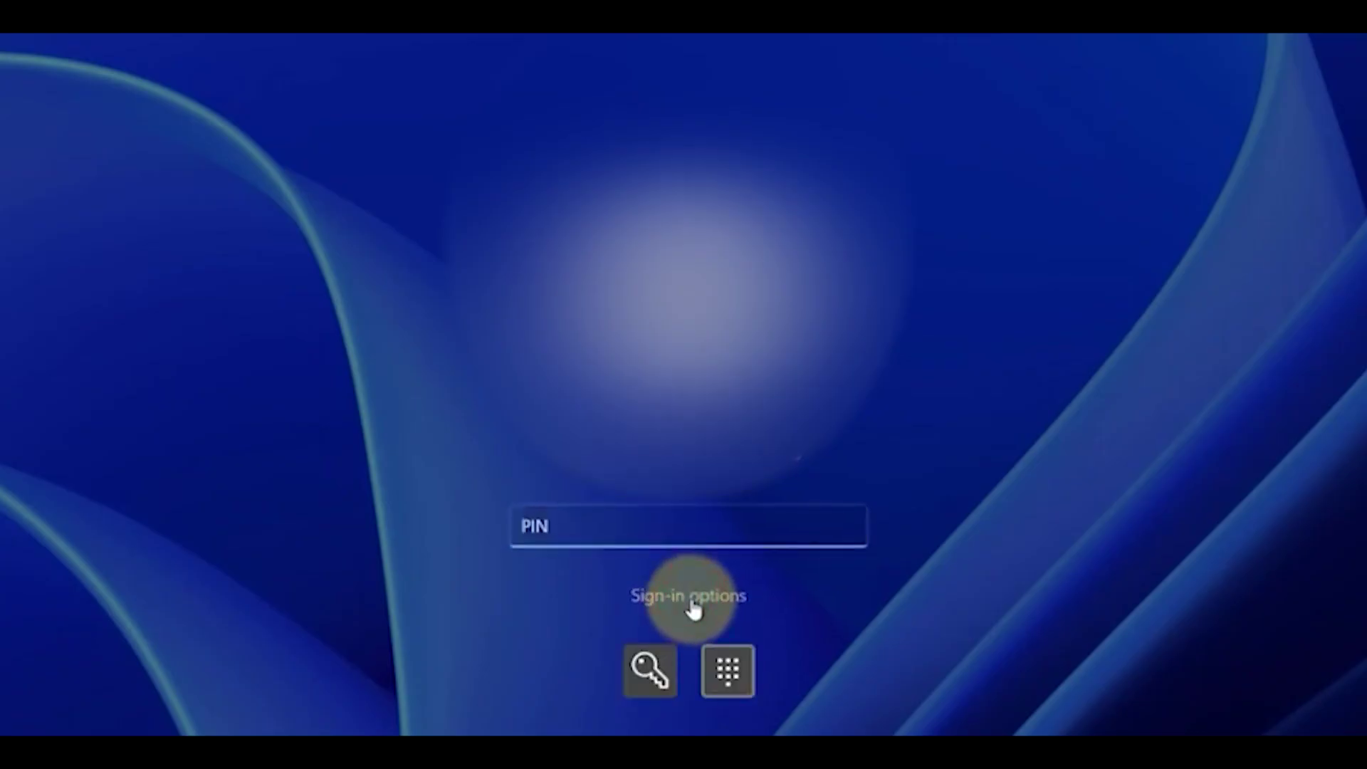
{"action": "left_click", "coordinate": [649, 673]}
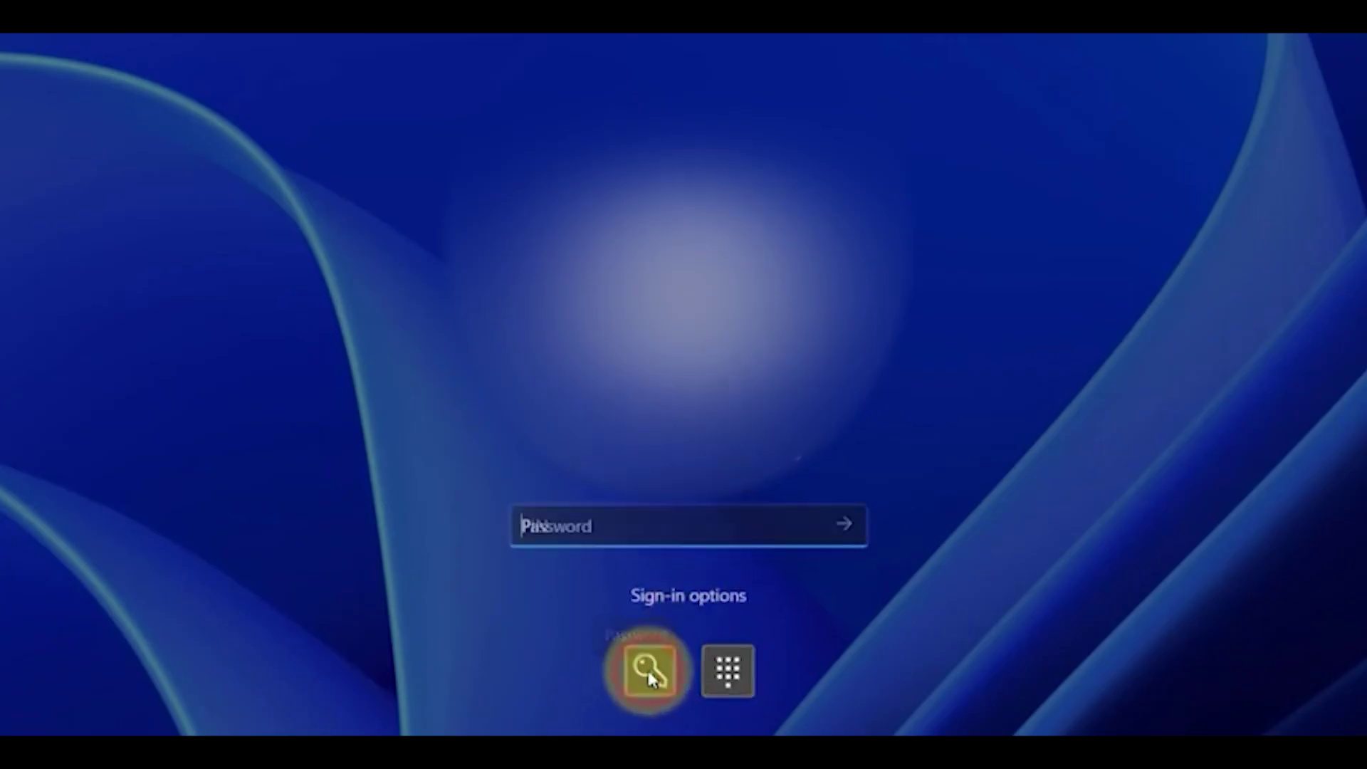
{"action": "left_click", "coordinate": [610, 527]}
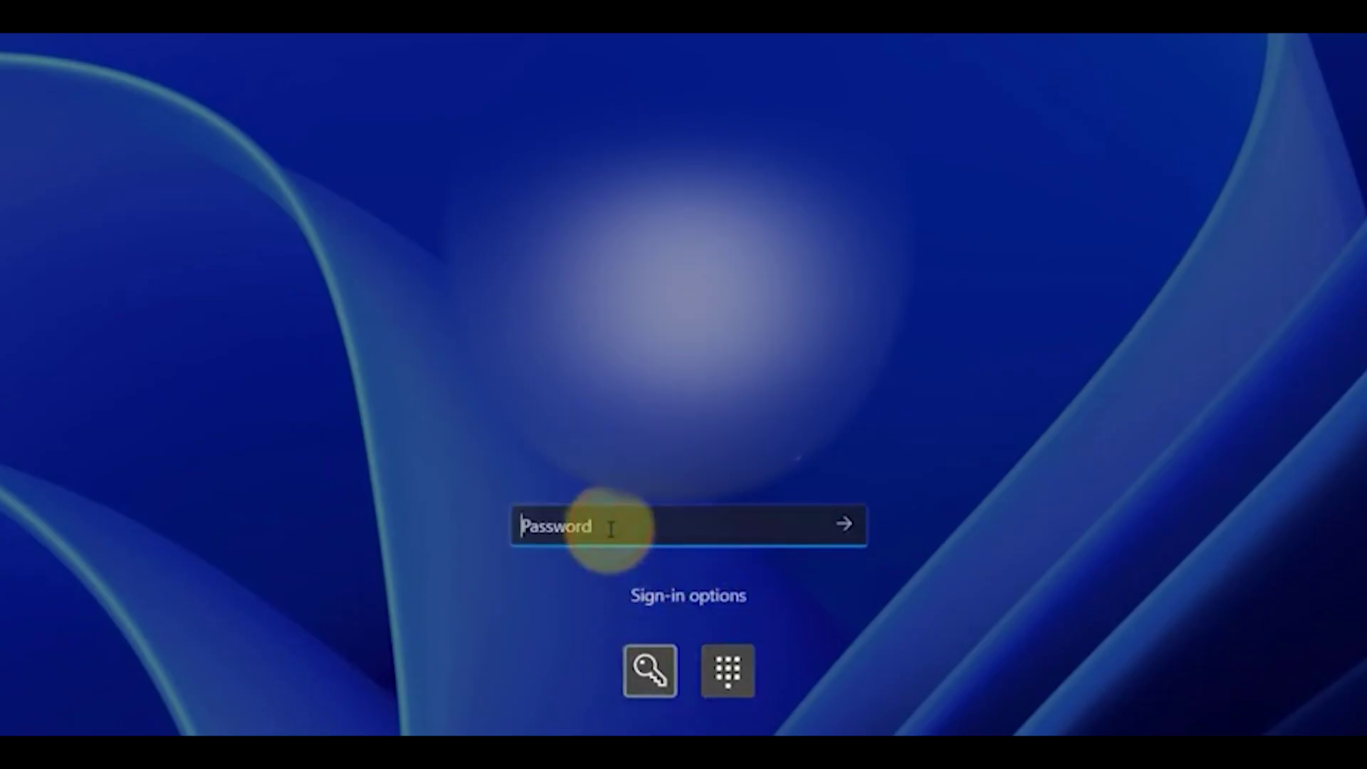